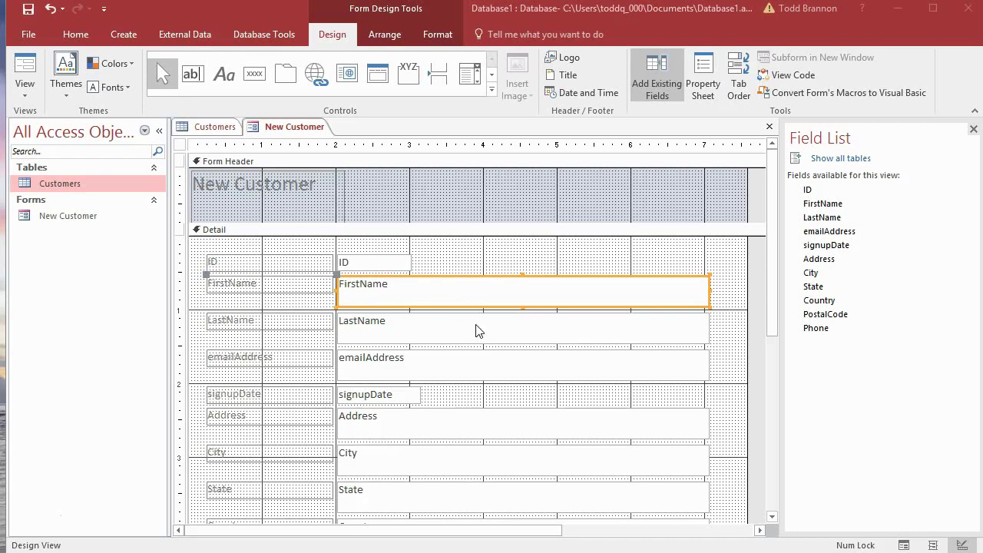
# Step: Examine the label and text box controls in the form's Detail section, from ID down to Phone
pyautogui.click(278, 262)
pyautogui.click(290, 301)
pyautogui.click(290, 284)
pyautogui.click(404, 303)
pyautogui.click(413, 331)
pyautogui.click(419, 355)
pyautogui.scroll(-2, 421, 352)
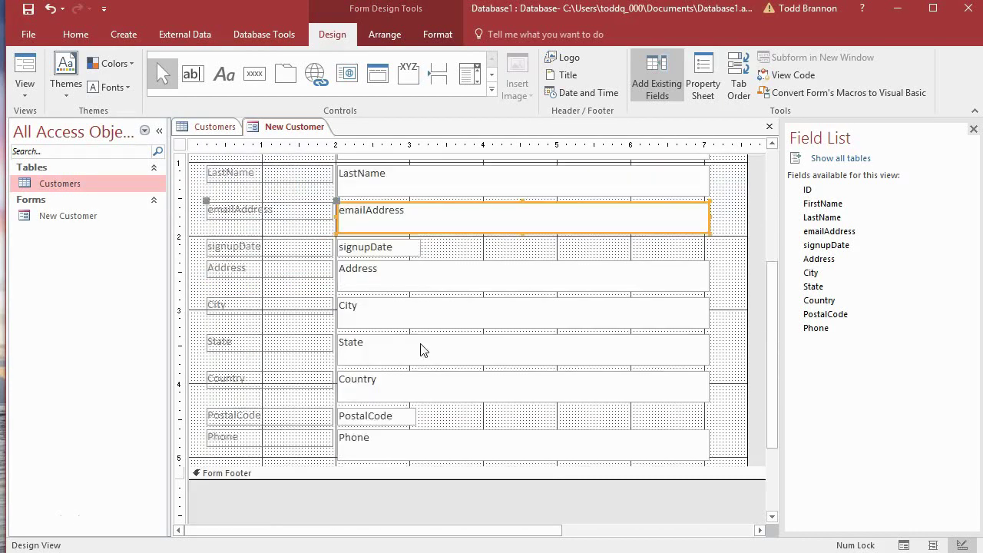
pyautogui.scroll(2, 419, 345)
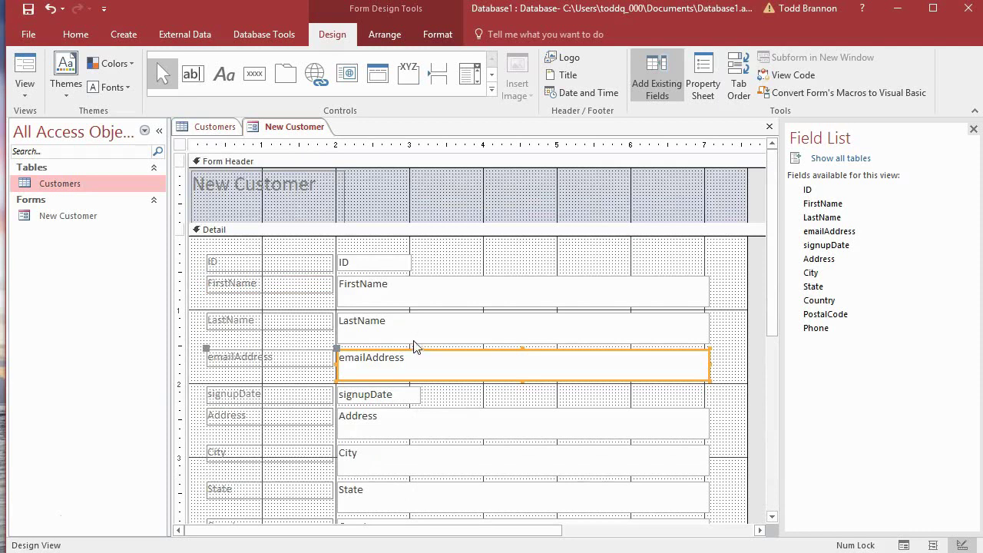
pyautogui.click(417, 329)
# Step: Nudge the FirstName label and text box slightly to the left, and undo the shift
pyautogui.click(440, 300)
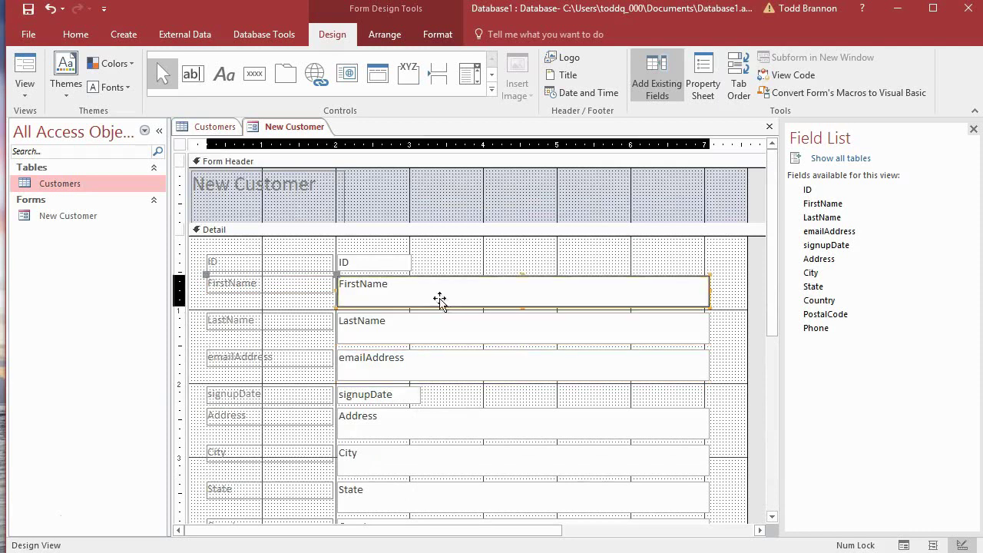
pyautogui.click(313, 286)
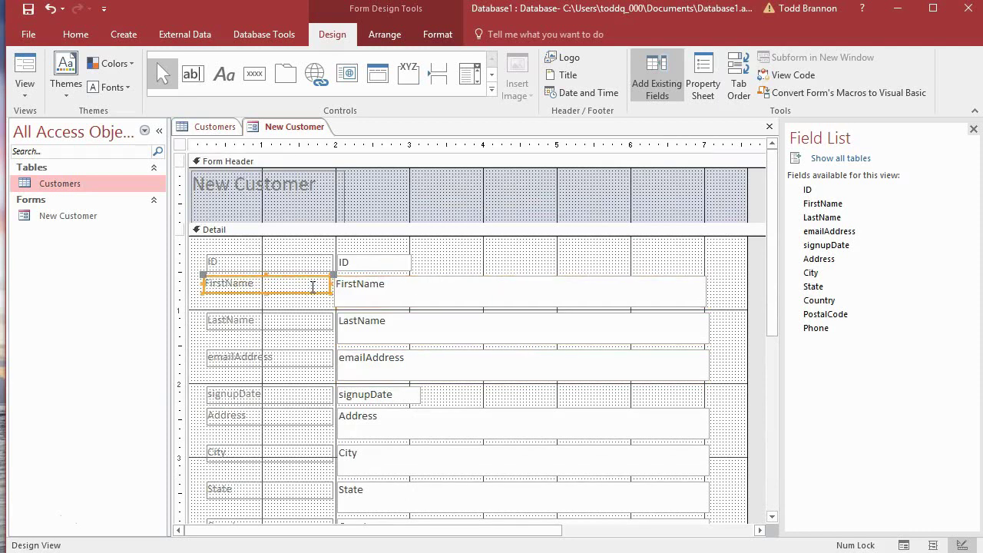
pyautogui.hotkey('ctrl', 'z')
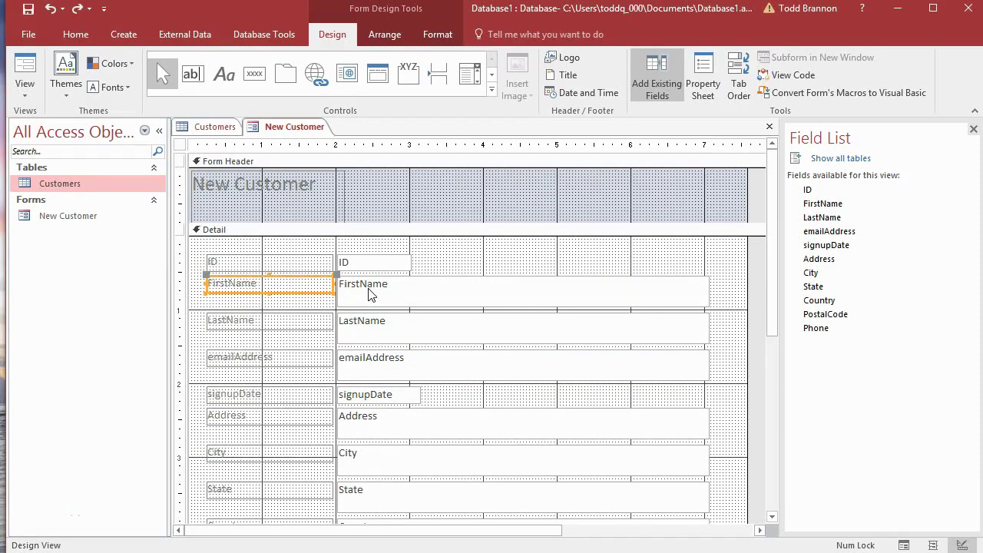
pyautogui.click(373, 296)
pyautogui.click(374, 296)
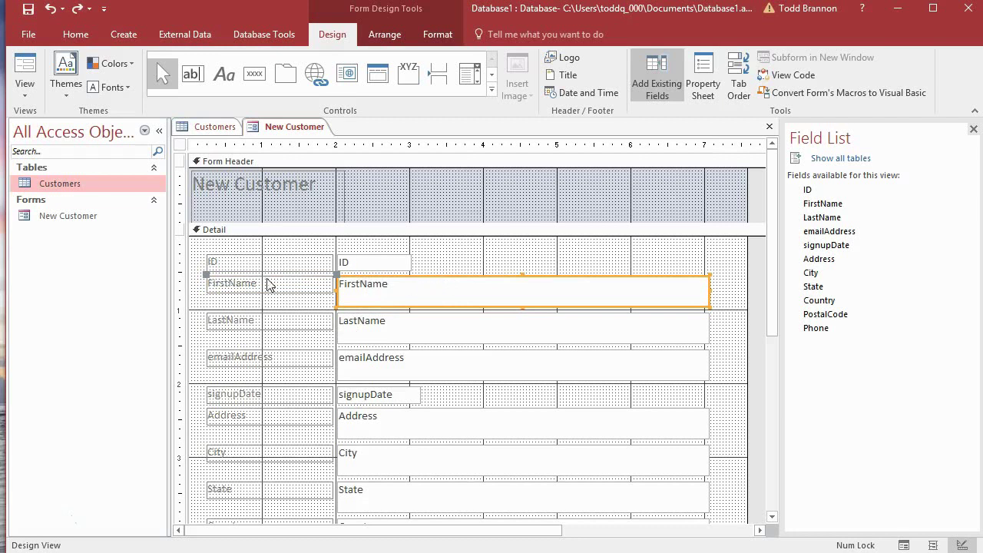
# Step: Try moving the FirstName text box to the right, first without its label and again together with it, undoing each move
pyautogui.click(389, 311)
pyautogui.click(377, 298)
pyautogui.click(315, 285)
pyautogui.click(415, 298)
pyautogui.moveTo(337, 273); pyautogui.dragTo(371, 275)
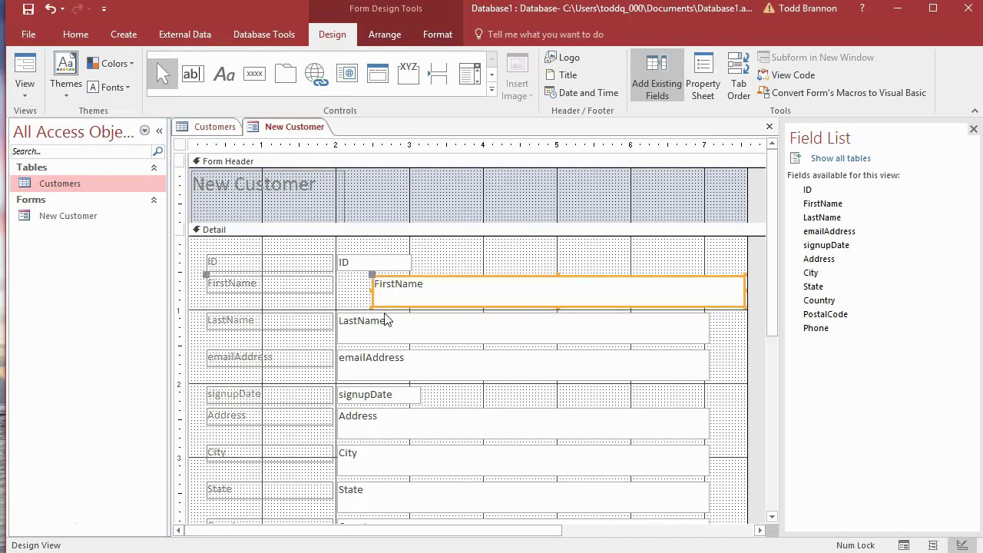
pyautogui.hotkey('ctrl', 'z')
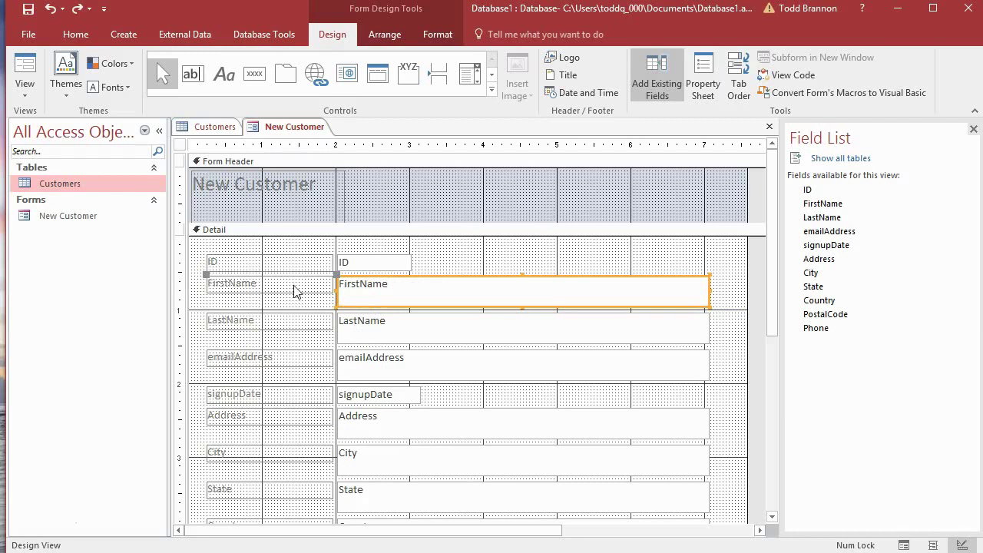
pyautogui.moveTo(428, 278); pyautogui.dragTo(456, 278)
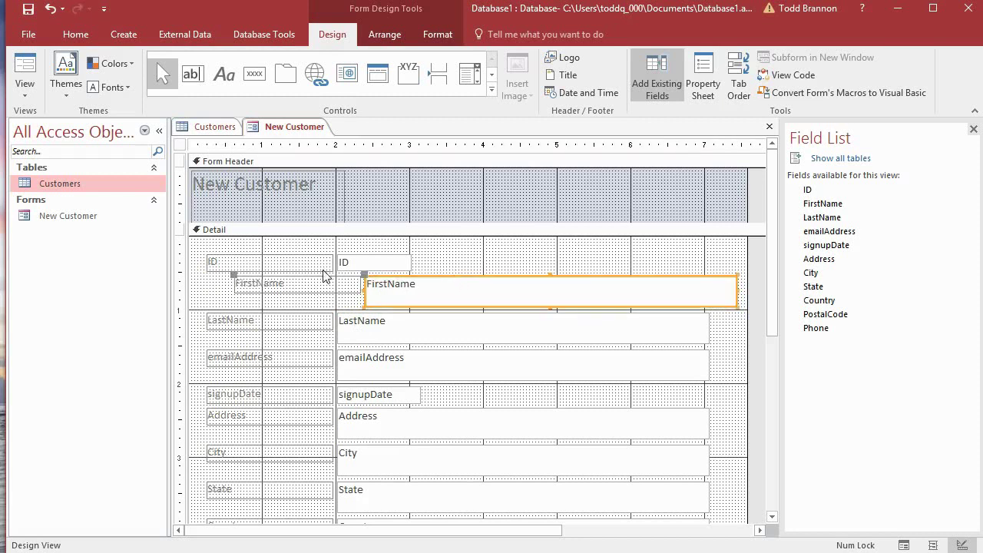
pyautogui.hotkey('ctrl', 'z')
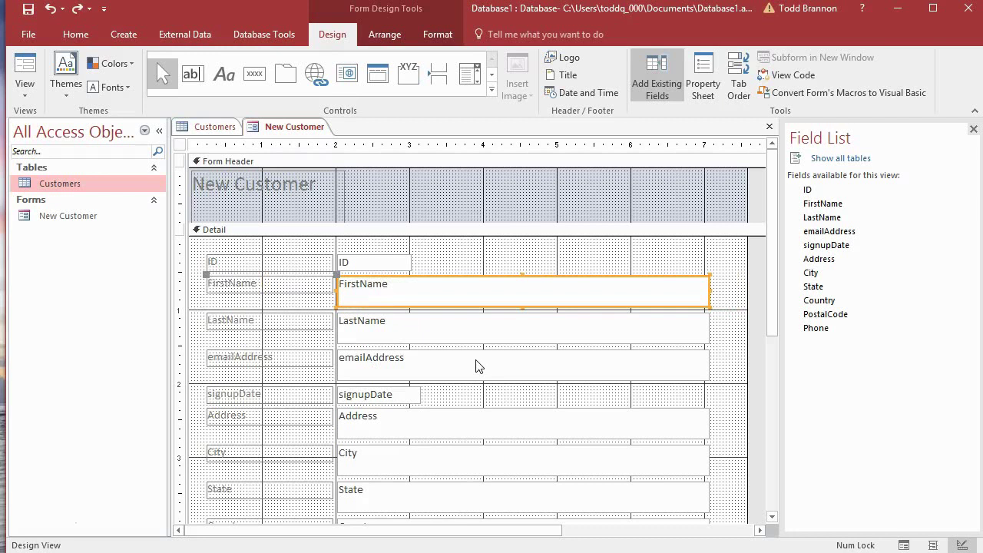
# Step: Enlarge the Form Header section to about 1 inch high
pyautogui.click(411, 192)
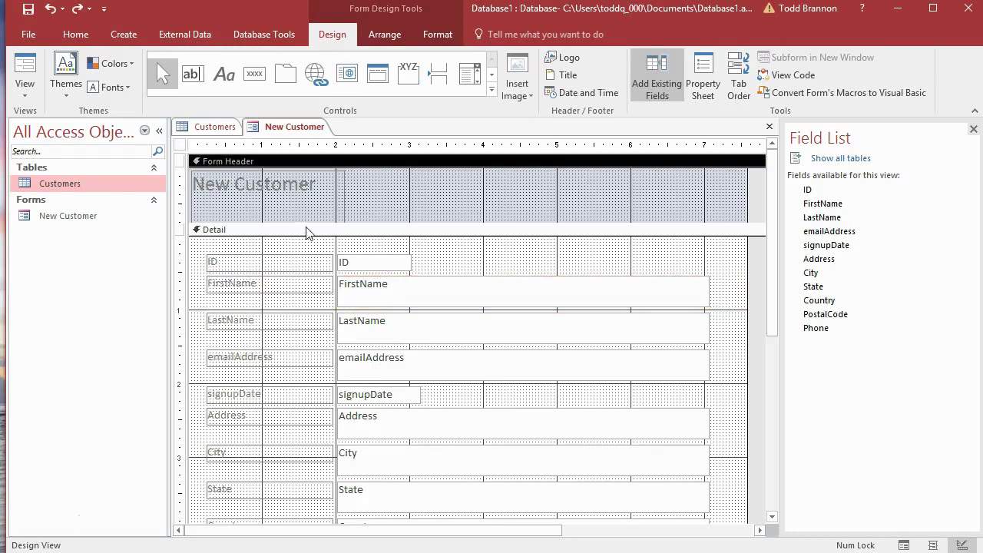
pyautogui.moveTo(379, 231); pyautogui.dragTo(379, 249)
# Step: Open and widen the Property Sheet, and check the whole form's Record Source and Caption properties
pyautogui.click(695, 80)
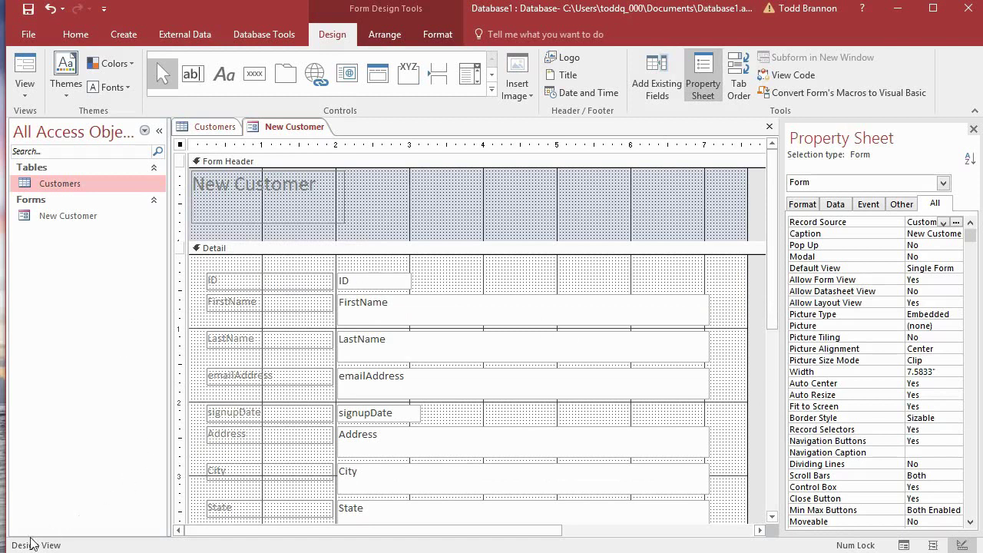
pyautogui.moveTo(779, 314); pyautogui.dragTo(741, 311)
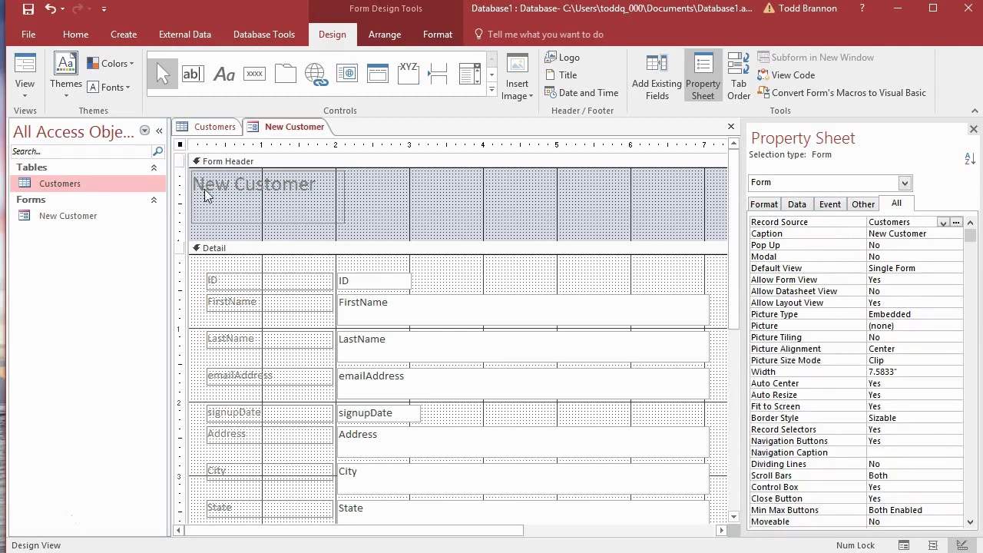
pyautogui.click(395, 228)
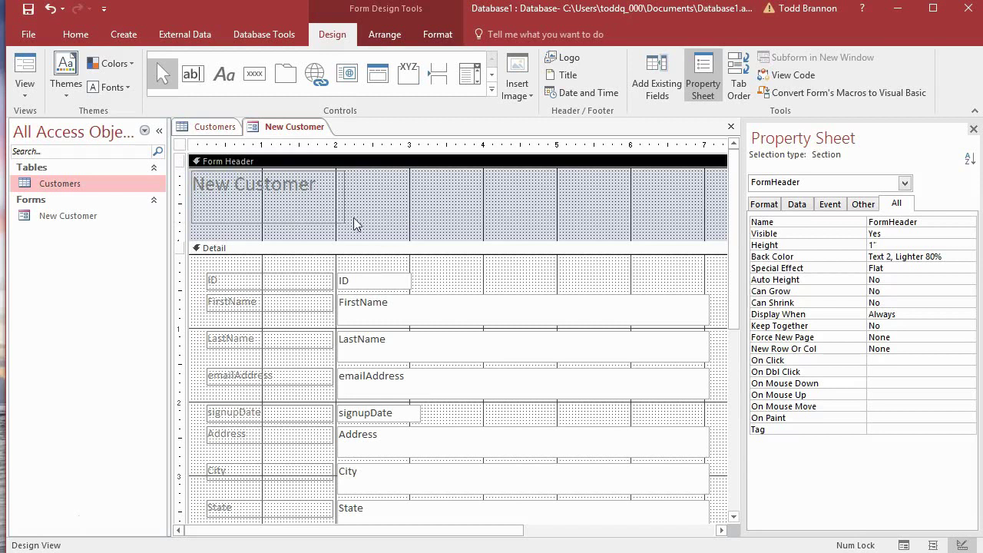
pyautogui.click(182, 148)
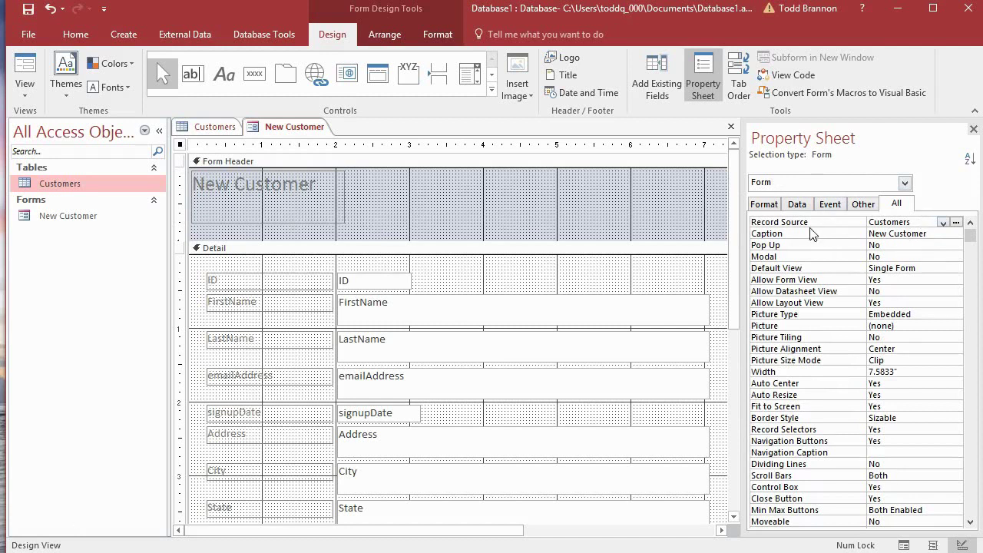
pyautogui.click(917, 222)
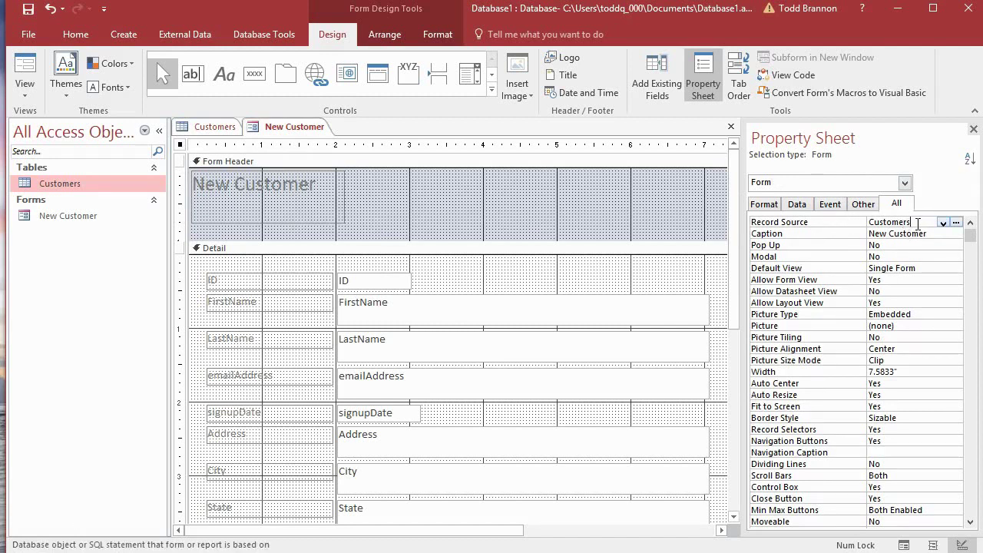
pyautogui.click(797, 236)
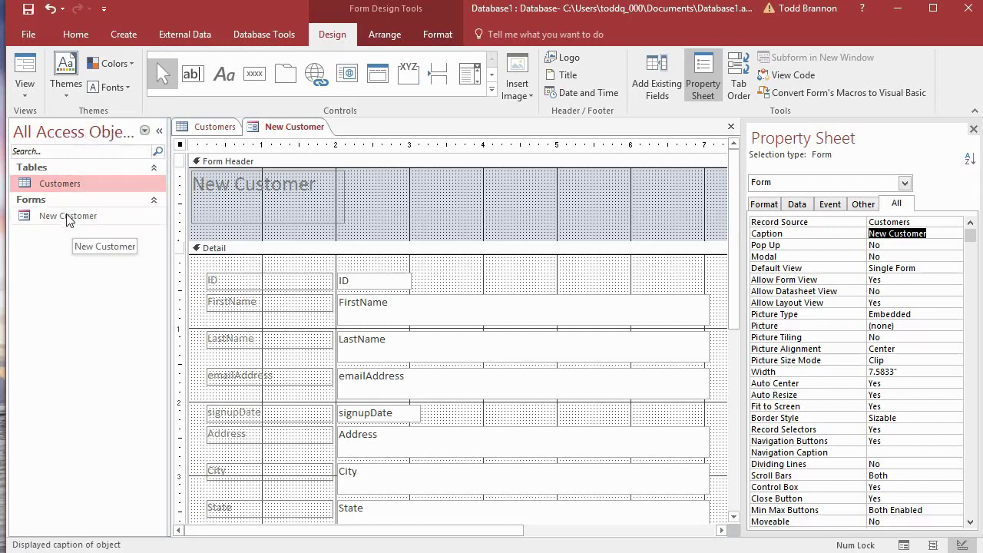
# Step: Examine the navigation pane's category and filter options, and compare the New Customer form's listed name with its document tab
pyautogui.click(145, 132)
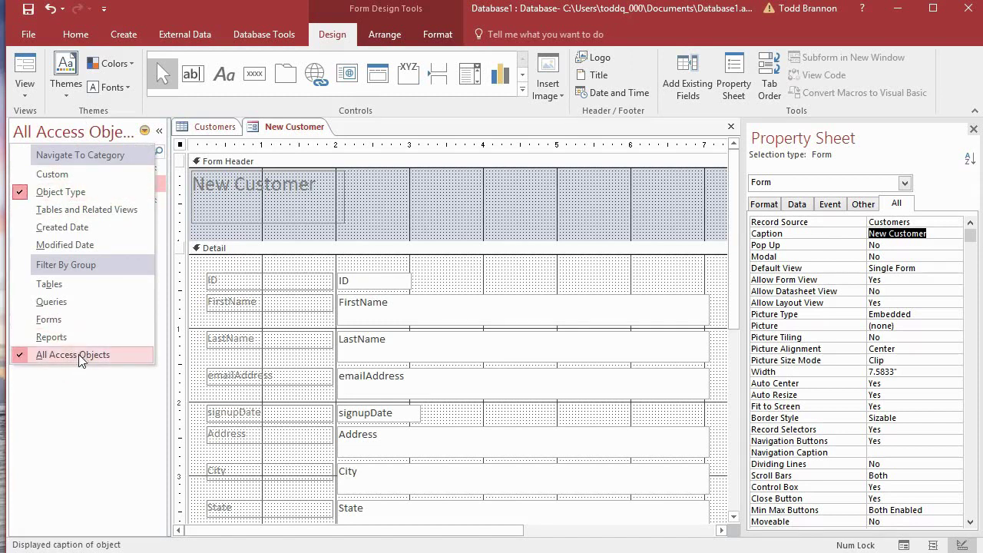
pyautogui.click(88, 396)
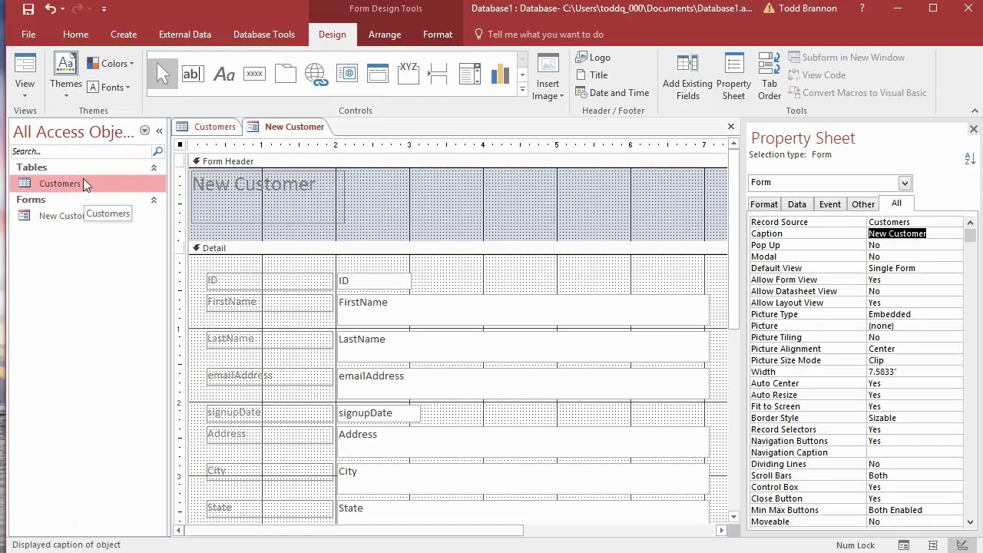
pyautogui.click(145, 130)
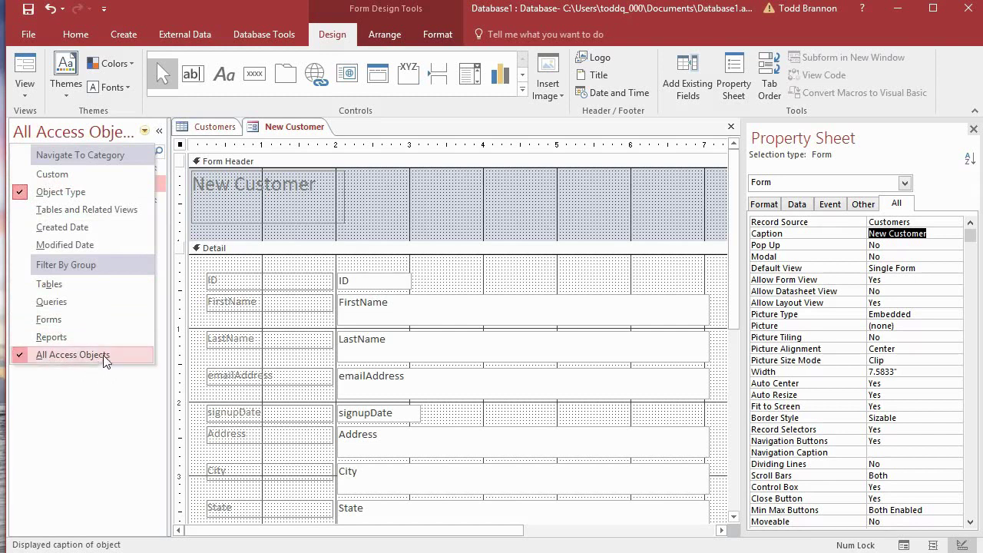
pyautogui.click(90, 385)
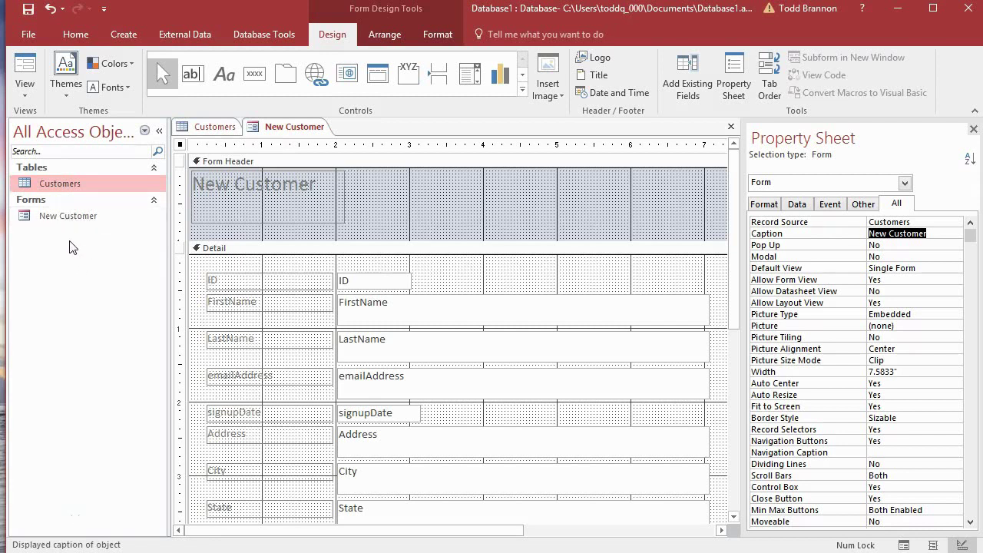
pyautogui.click(70, 218)
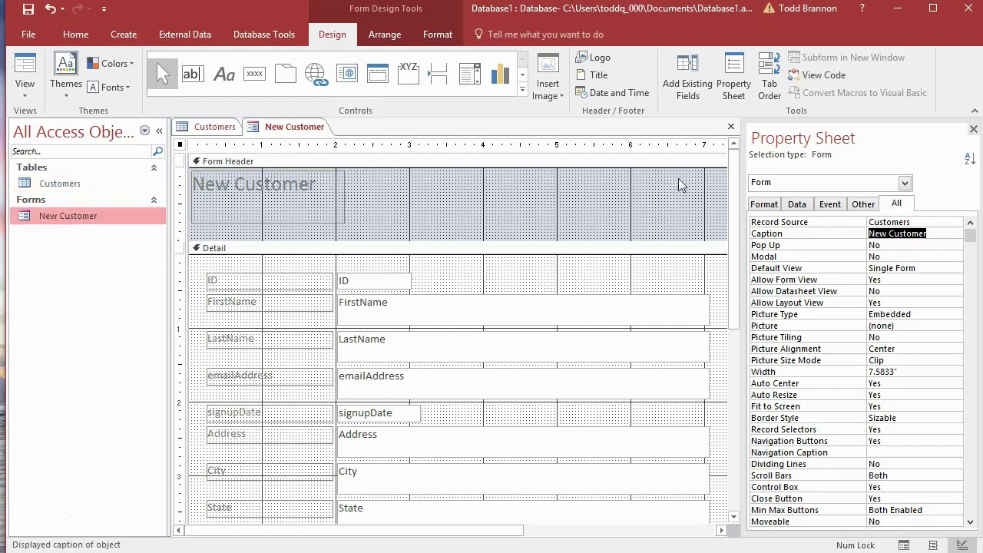
pyautogui.click(301, 131)
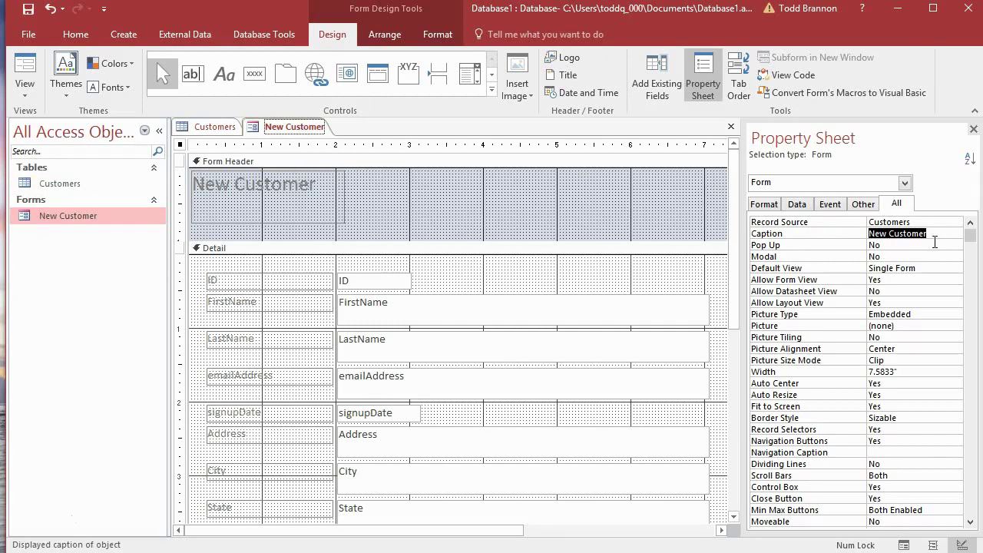
# Step: Browse the list of form objects in the Property Sheet and switch from FormHeader to the Form's properties
pyautogui.click(388, 208)
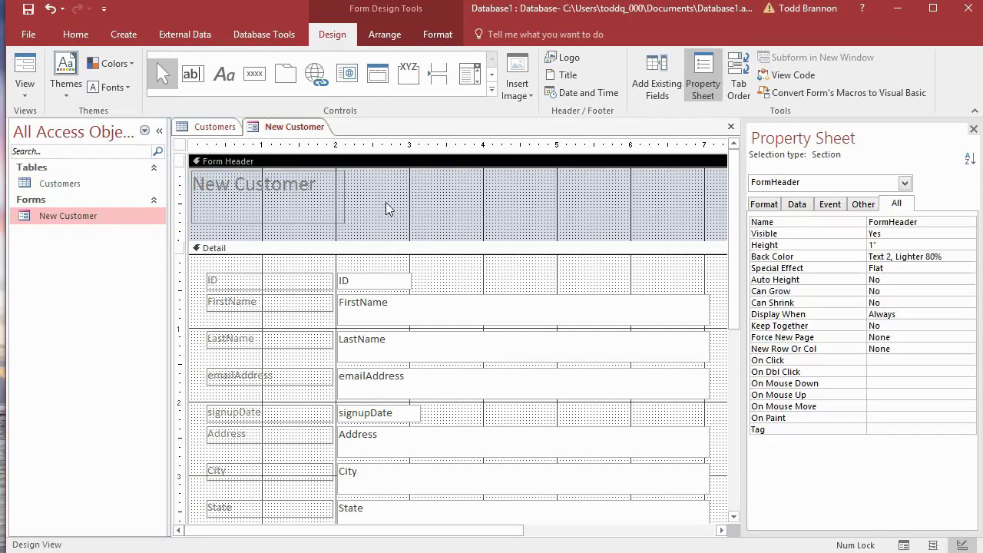
pyautogui.click(904, 185)
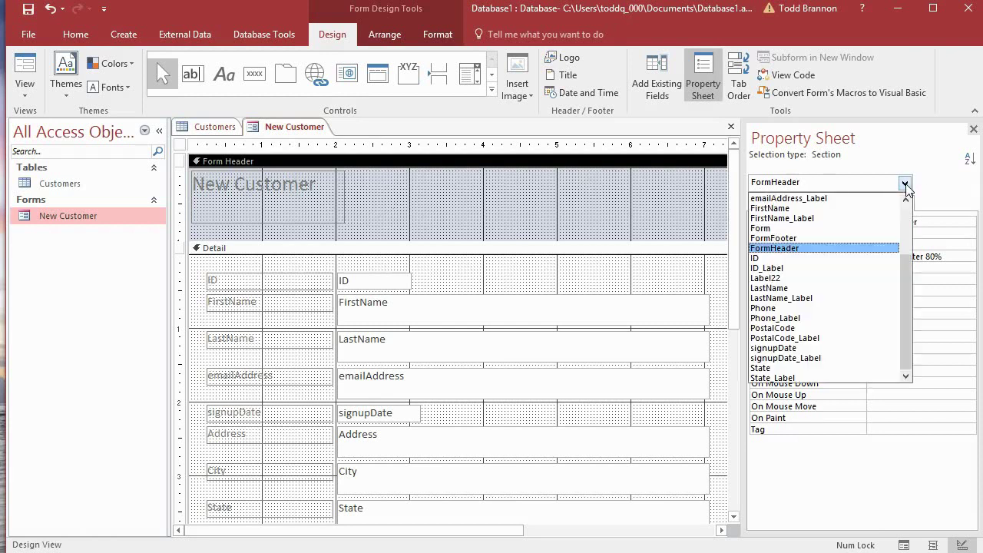
pyautogui.click(905, 184)
pyautogui.click(905, 184)
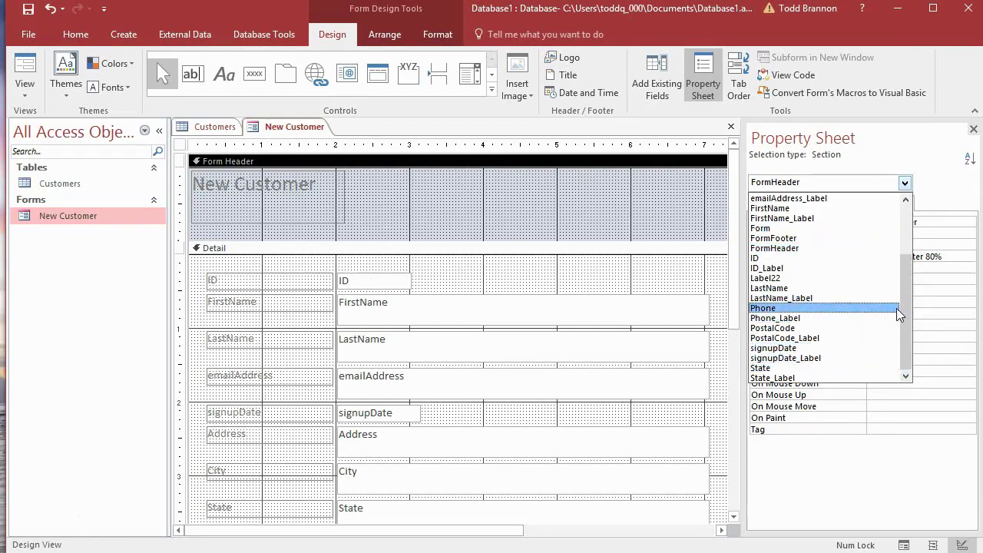
pyautogui.scroll(1, 913, 299)
pyautogui.moveTo(913, 299); pyautogui.dragTo(920, 245)
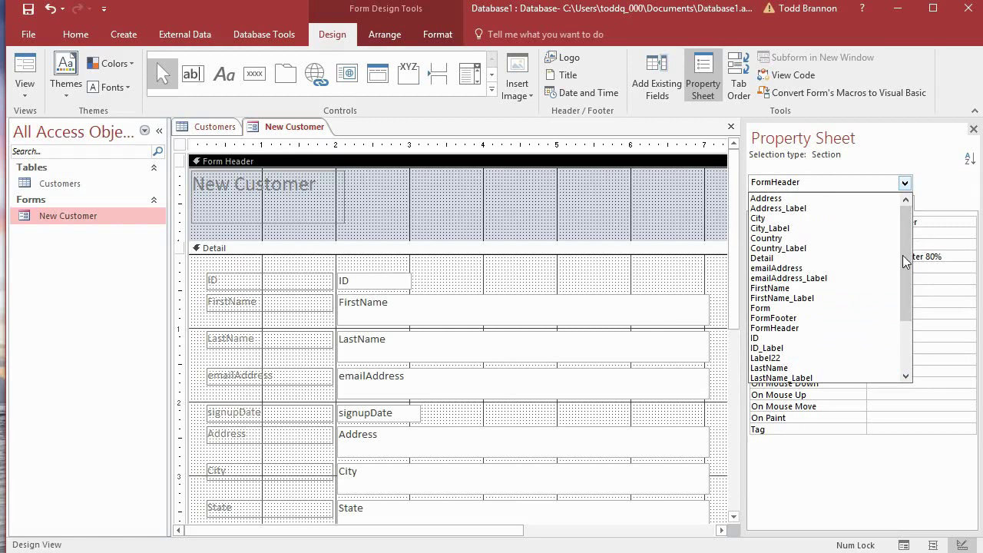
pyautogui.moveTo(909, 271); pyautogui.dragTo(904, 285)
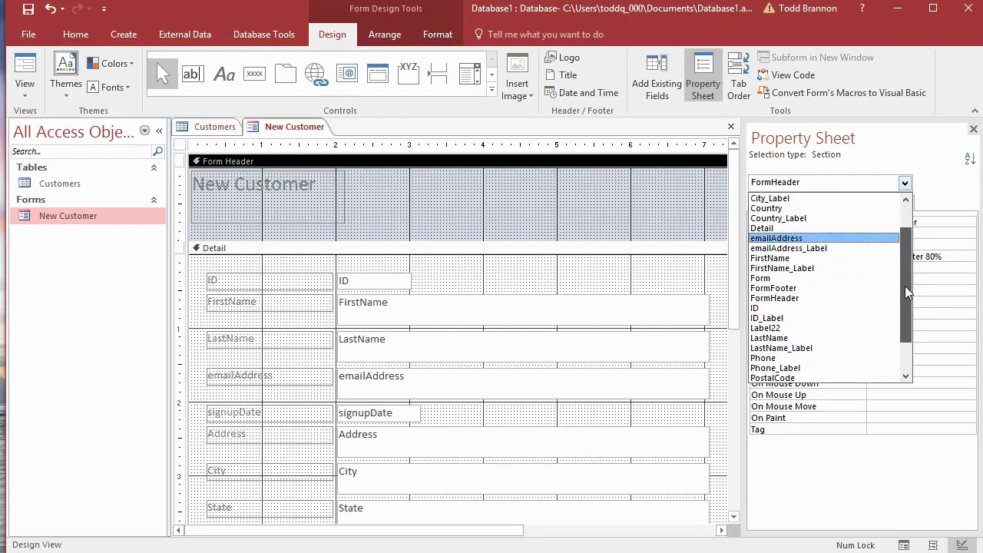
pyautogui.click(784, 277)
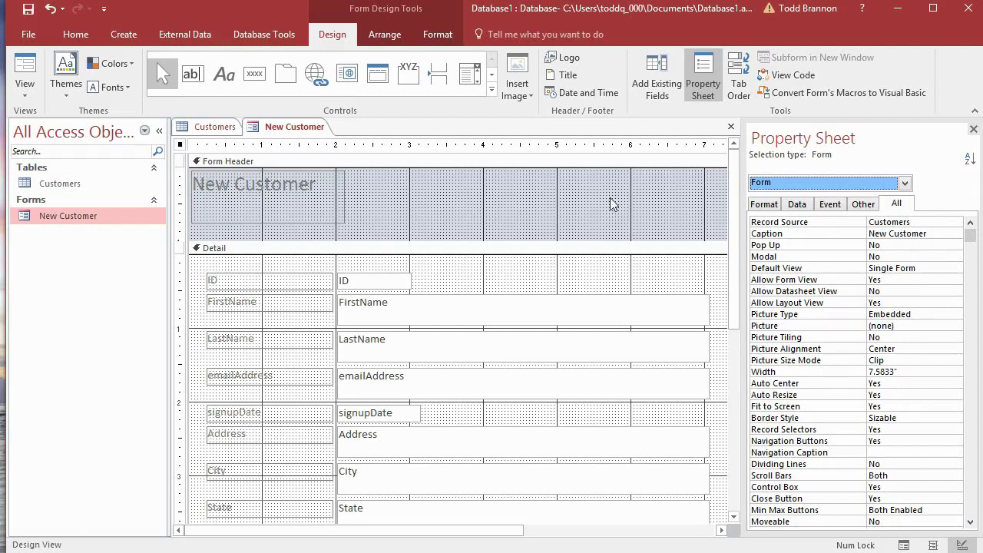
pyautogui.click(905, 184)
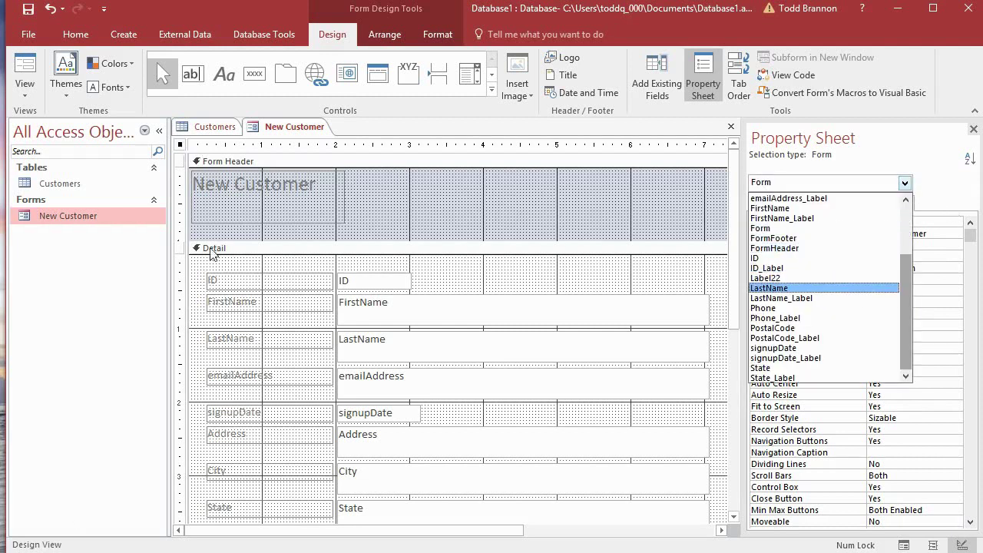
pyautogui.click(880, 163)
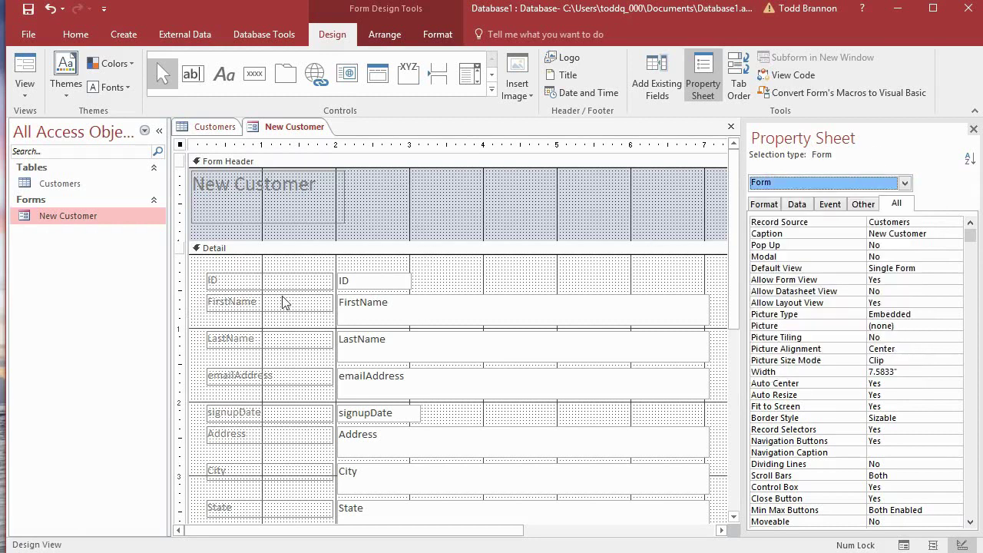
# Step: Set the Name property of the New Customer title label in the form header to NewCustomerLbl
pyautogui.click(307, 211)
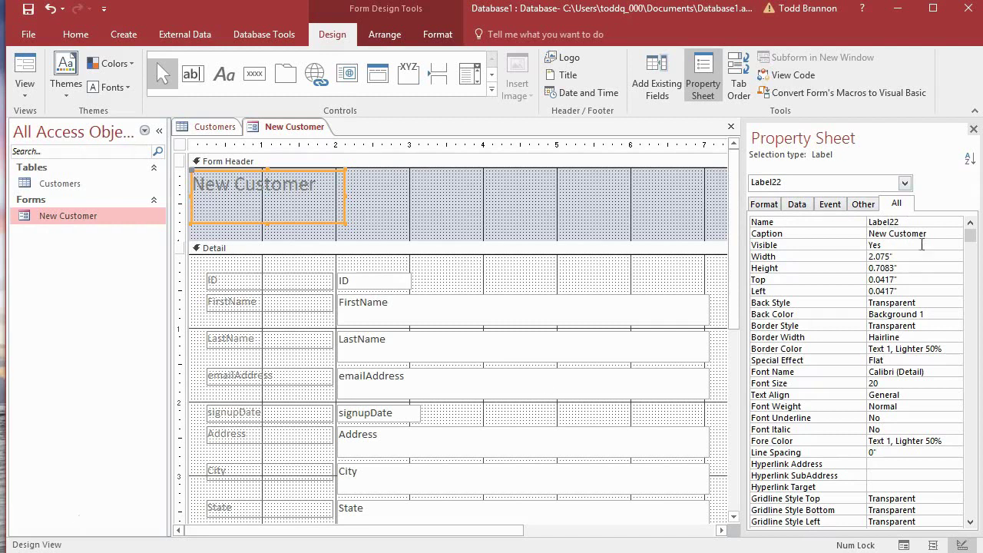
pyautogui.click(906, 222)
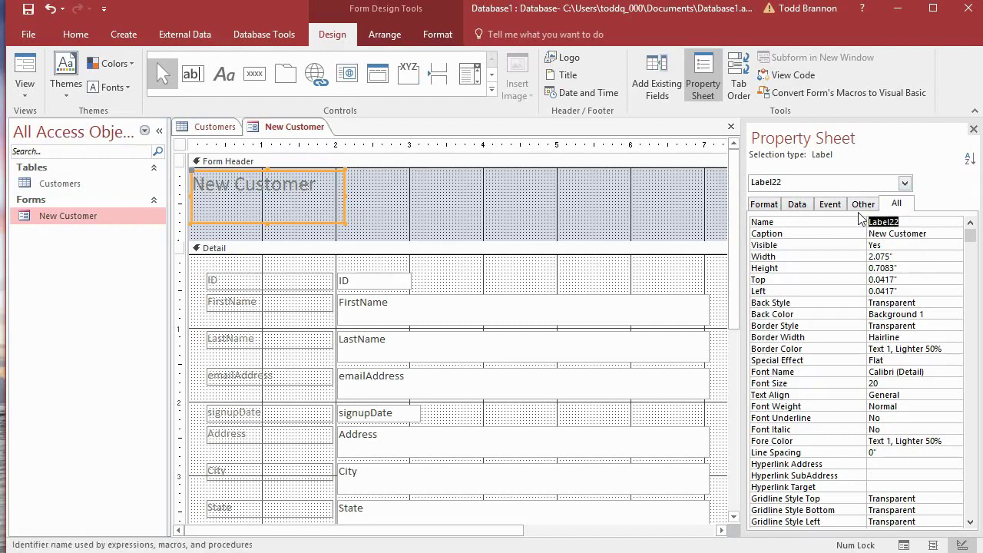
pyautogui.write('NewCustomerLbl')
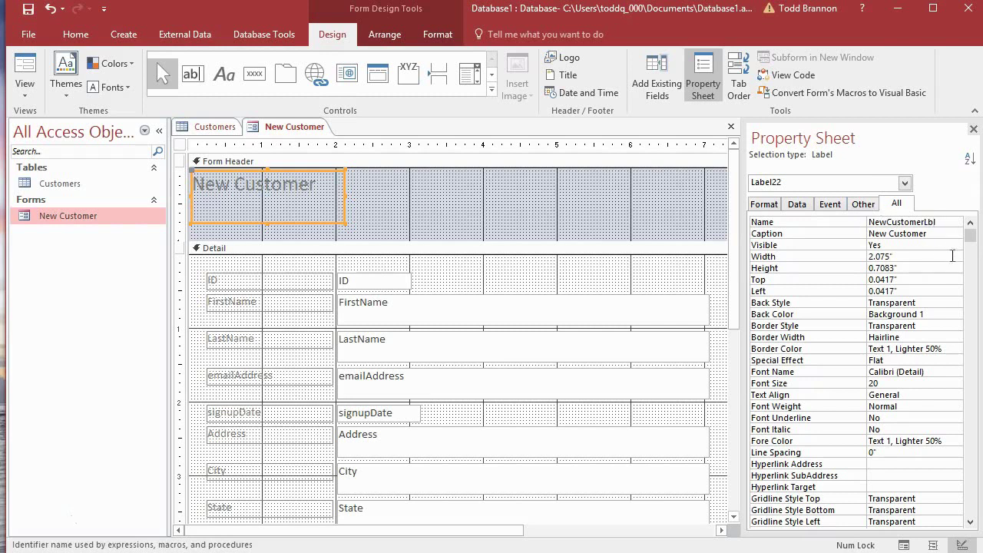
pyautogui.click(933, 234)
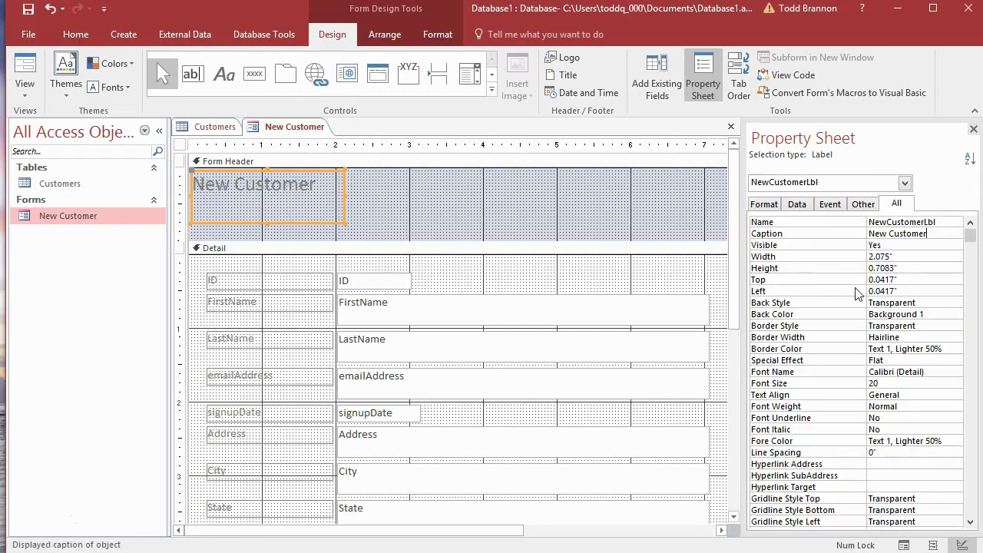
# Step: Shrink the New Customer title label to fit its text, and reduce the form header's height to just below the label
pyautogui.scroll(-9, 878, 412)
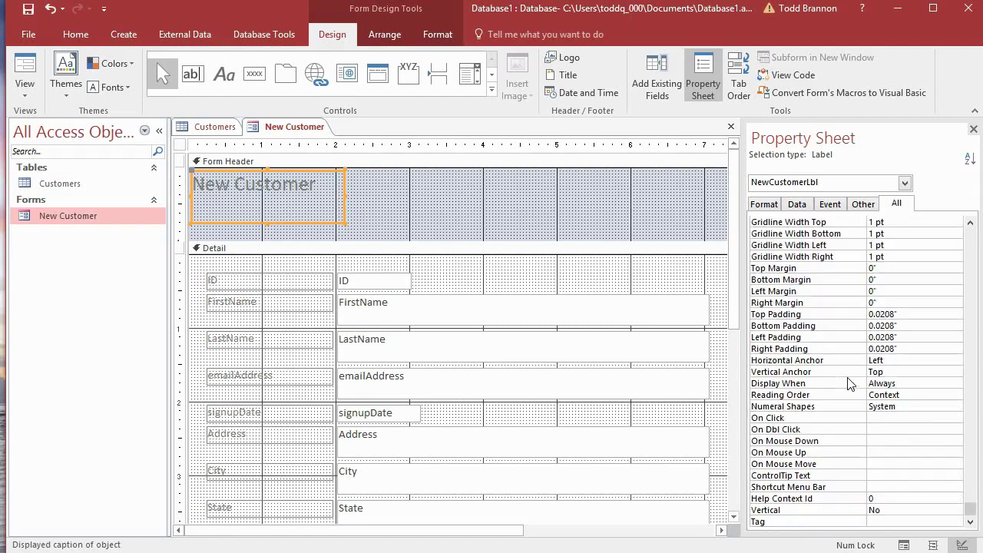
pyautogui.scroll(9, 850, 384)
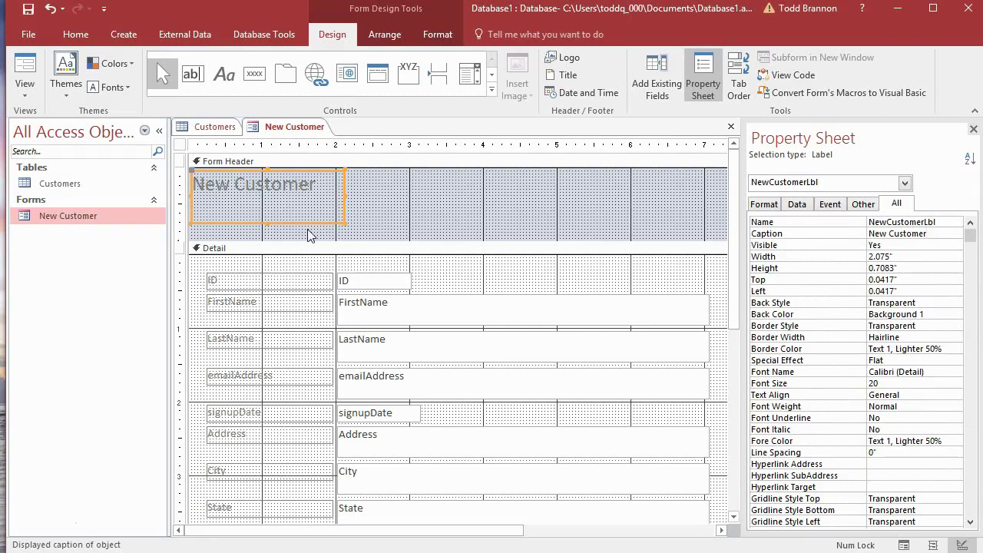
pyautogui.doubleClick(262, 222)
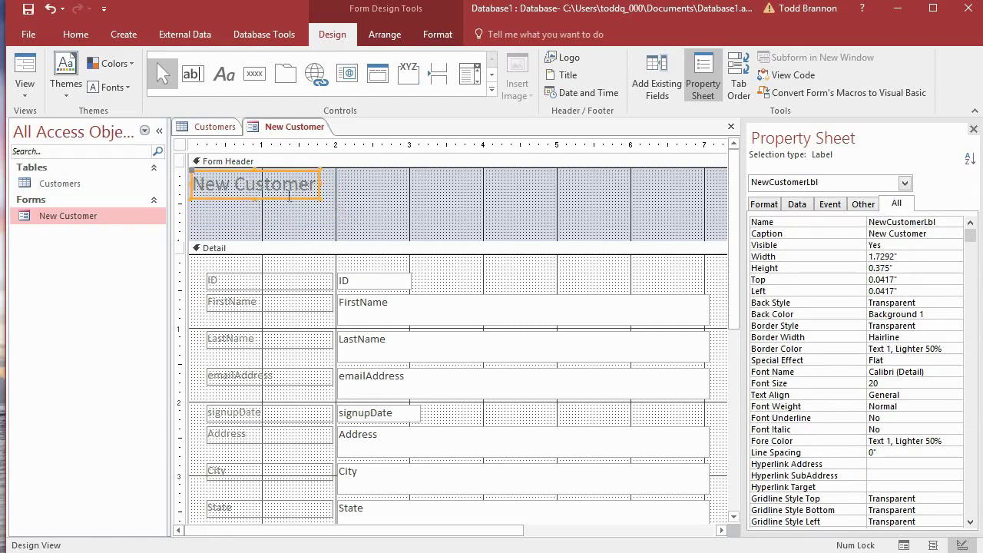
pyautogui.click(305, 241)
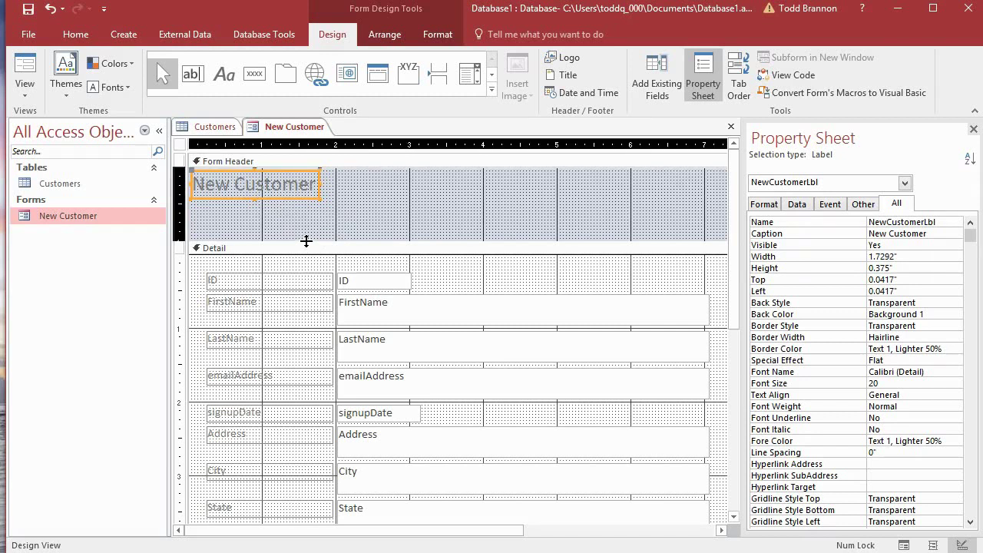
pyautogui.moveTo(306, 241); pyautogui.dragTo(304, 203)
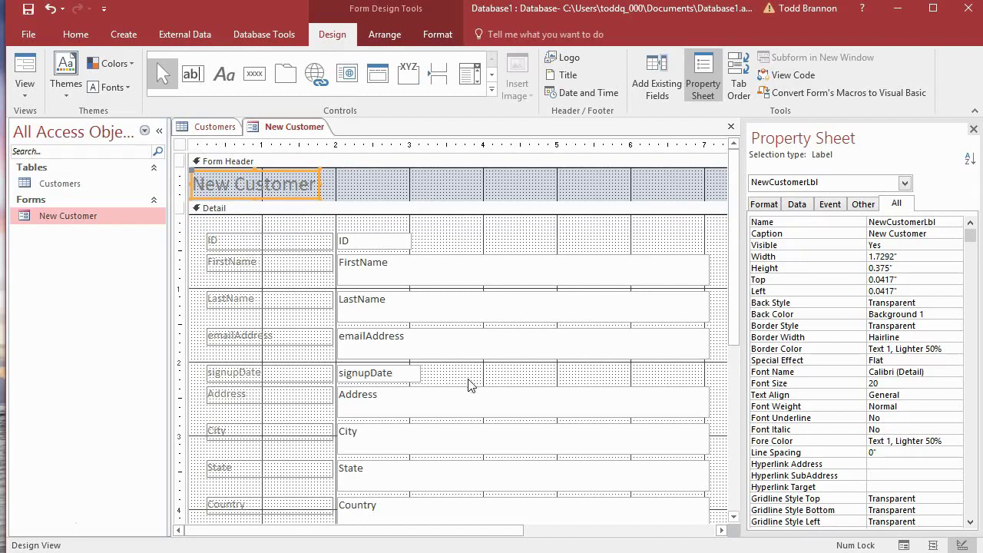
# Step: Select all text boxes in the Detail section together, check the selection down to the Phone field, and clear it
pyautogui.scroll(-3, 460, 380)
pyautogui.scroll(4, 453, 374)
pyautogui.click(364, 143)
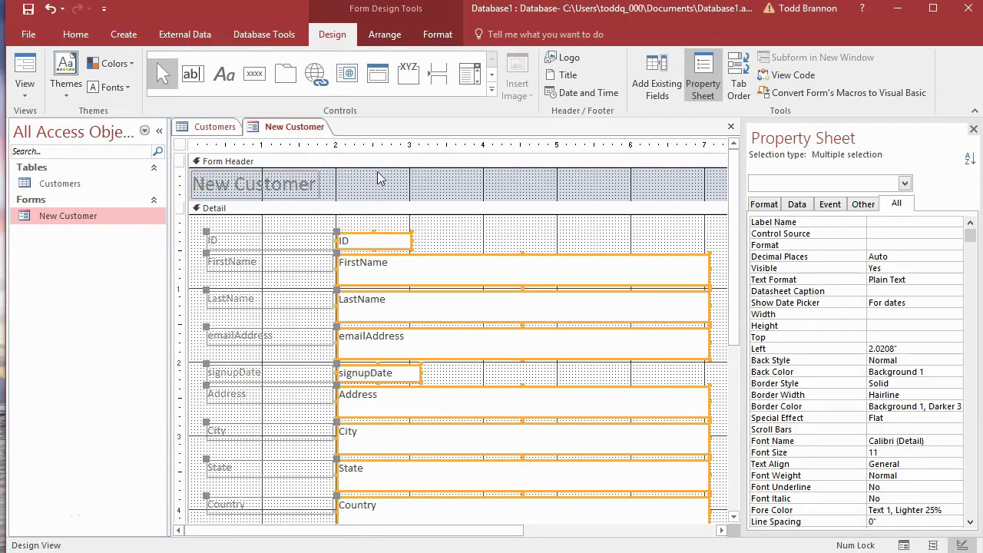
pyautogui.scroll(-3, 441, 391)
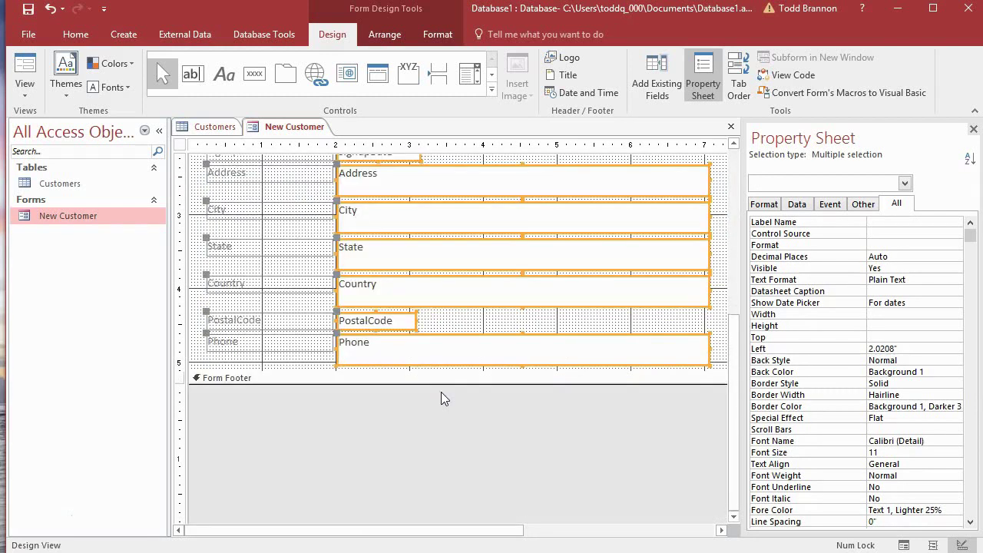
pyautogui.scroll(3, 441, 392)
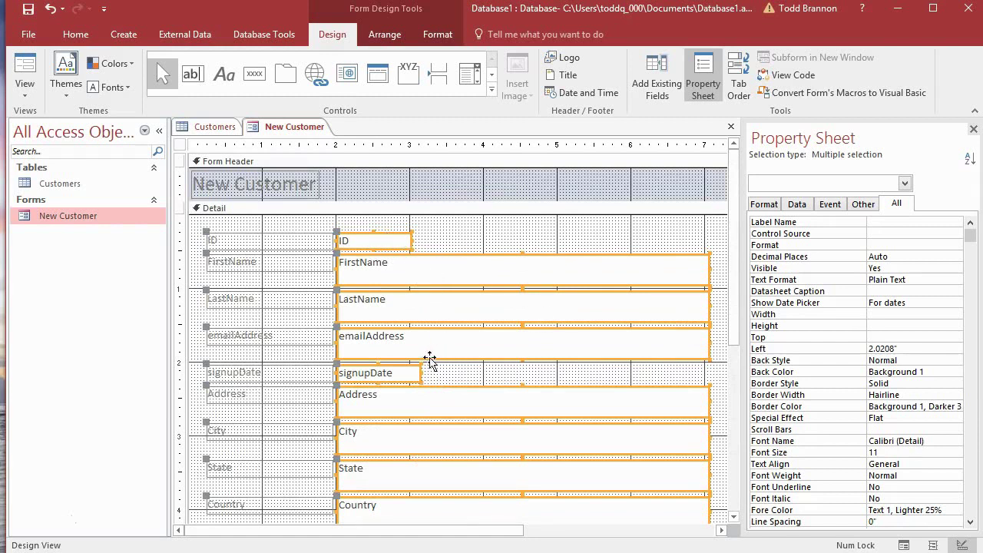
pyautogui.click(443, 244)
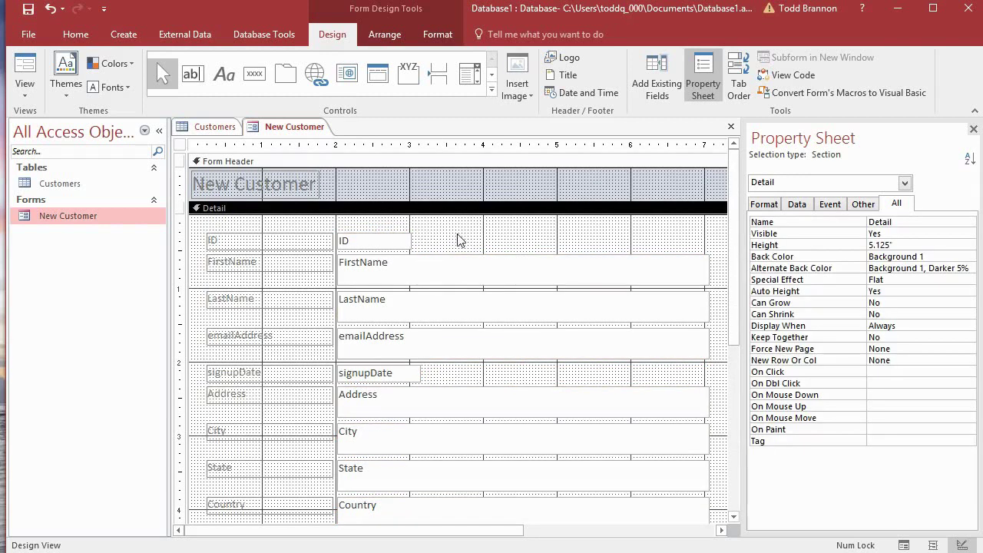
# Step: Check the ID text box's format properties, and set the width of all text boxes in the Detail section to 1 inch
pyautogui.click(401, 240)
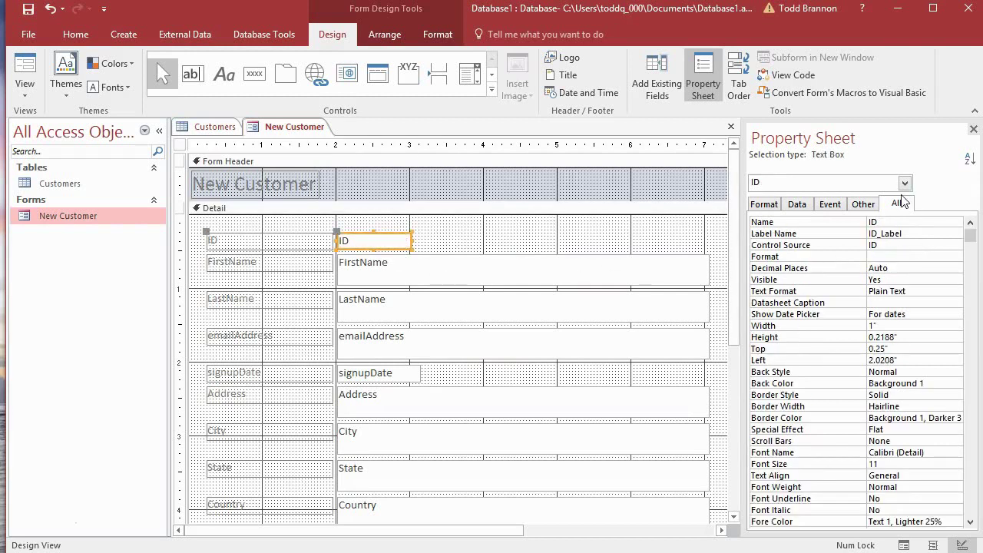
pyautogui.click(762, 204)
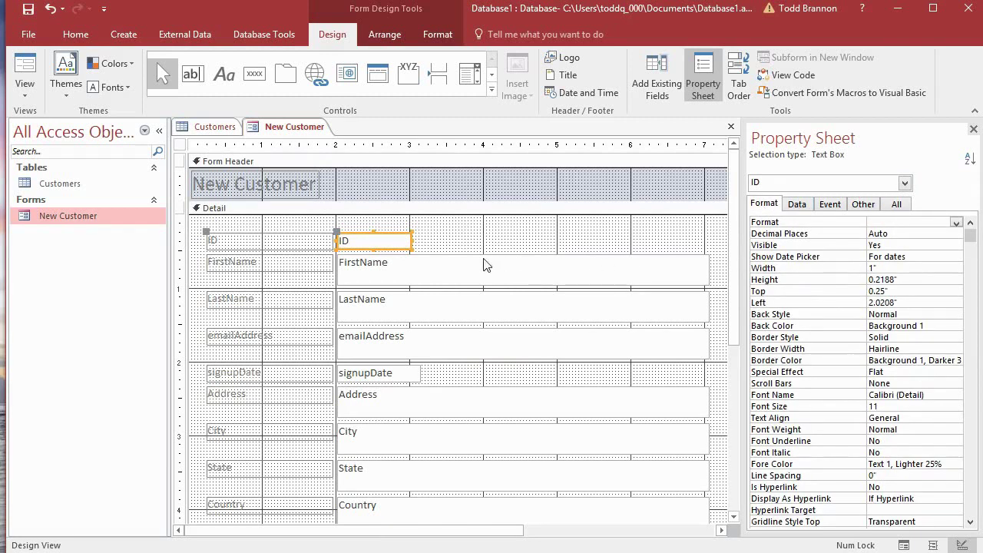
pyautogui.click(366, 143)
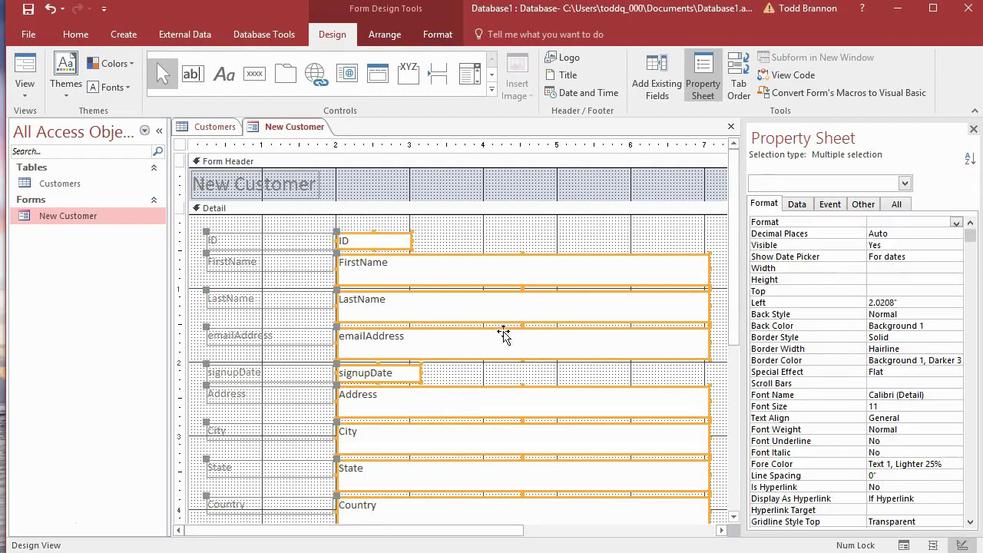
pyautogui.click(878, 269)
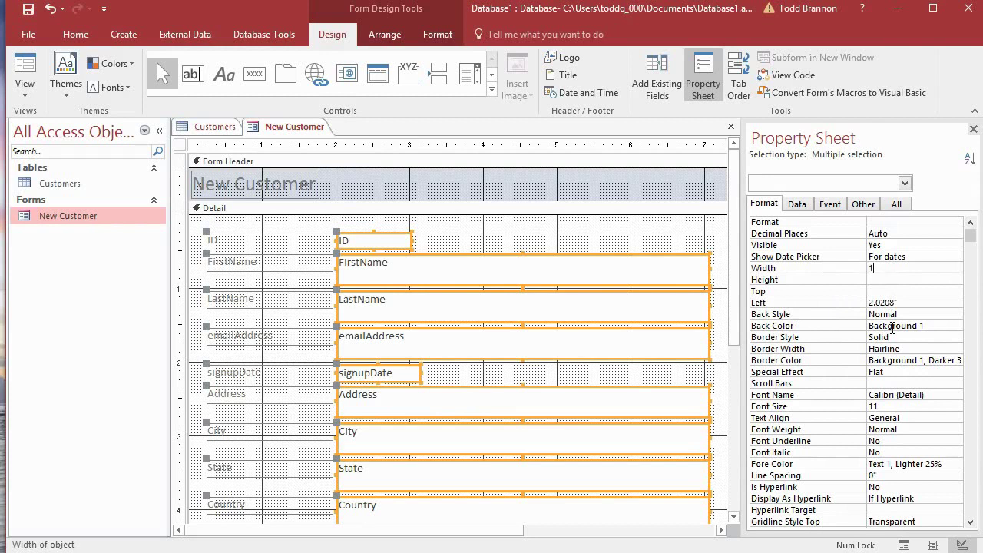
pyautogui.press('Return')
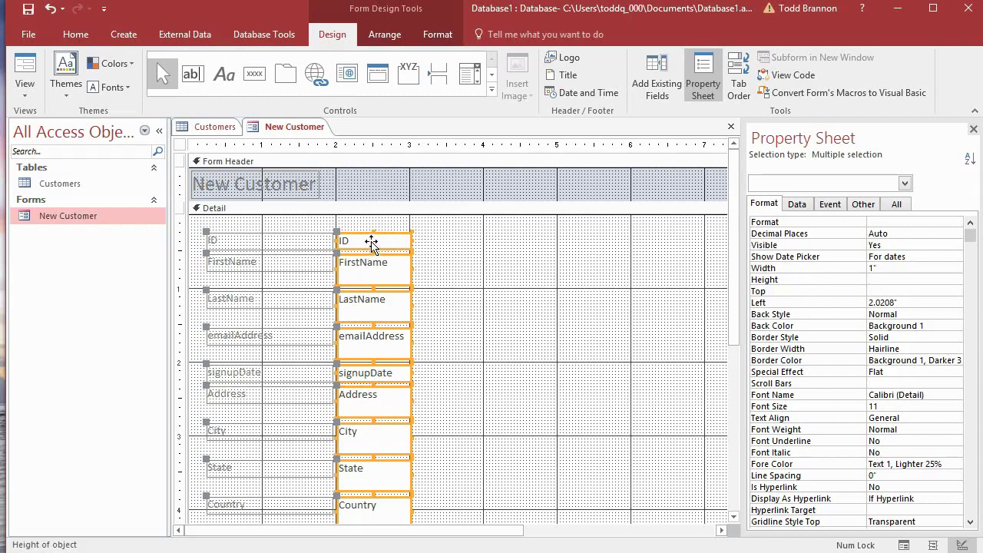
# Step: Copy the ID text box's height of 0.2188 inches and apply it to all text boxes in the Detail section
pyautogui.click(420, 254)
pyautogui.click(387, 241)
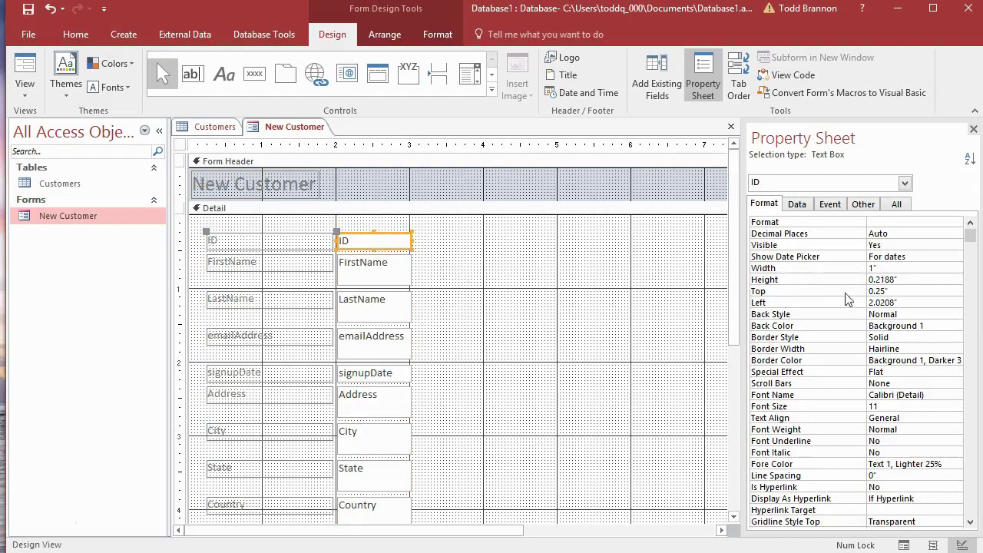
pyautogui.moveTo(900, 281); pyautogui.dragTo(860, 275)
pyautogui.hotkey('ctrl', 'c')
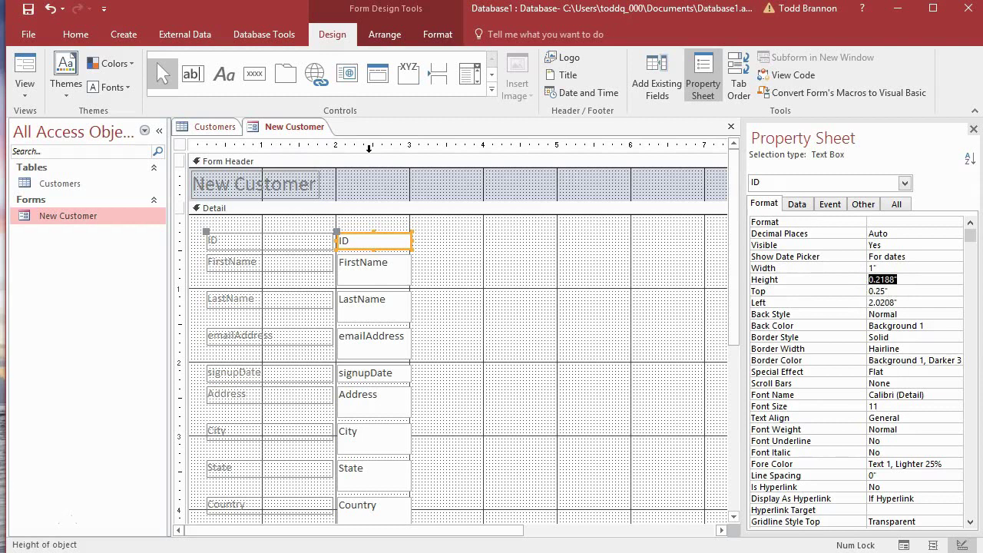
pyautogui.click(369, 144)
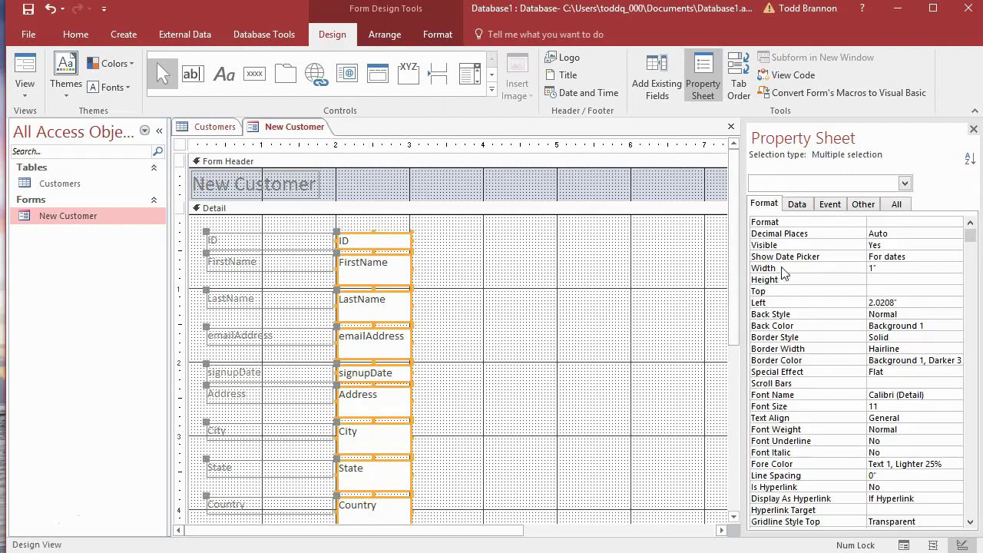
pyautogui.click(890, 280)
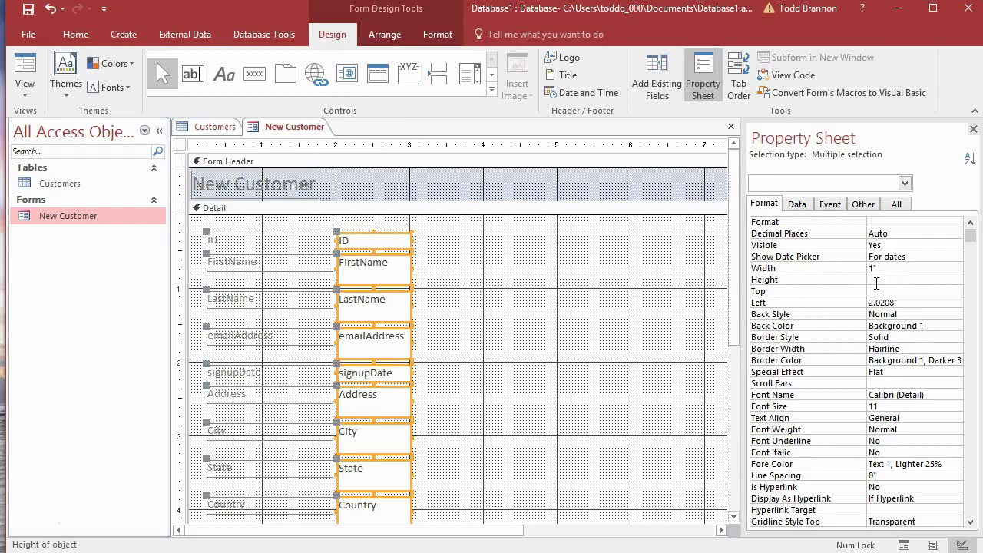
pyautogui.hotkey('ctrl', 'v')
pyautogui.press('Return')
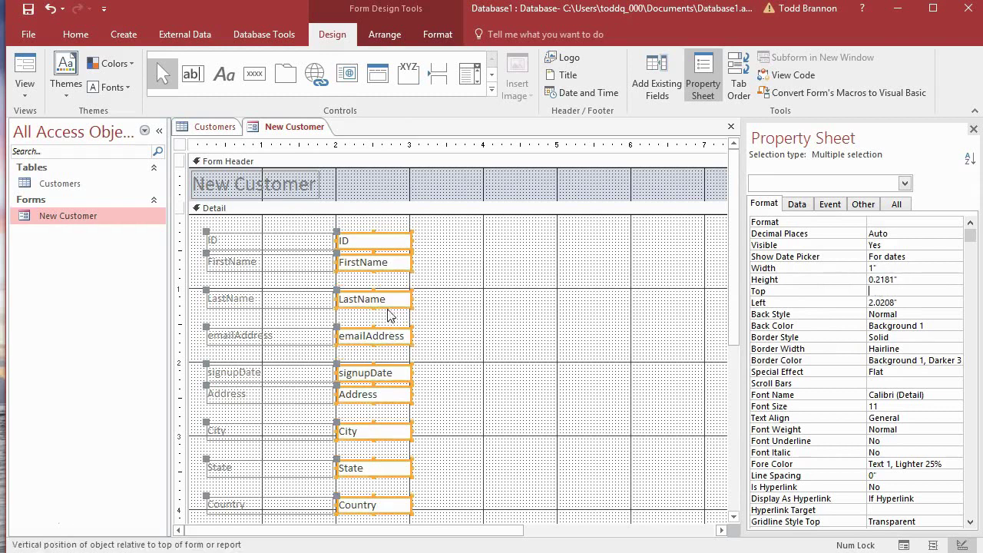
pyautogui.click(428, 321)
# Step: Shrink all the field labels in the Detail section to fit their text, excluding the New Customer title label
pyautogui.scroll(-3, 426, 307)
pyautogui.scroll(3, 415, 337)
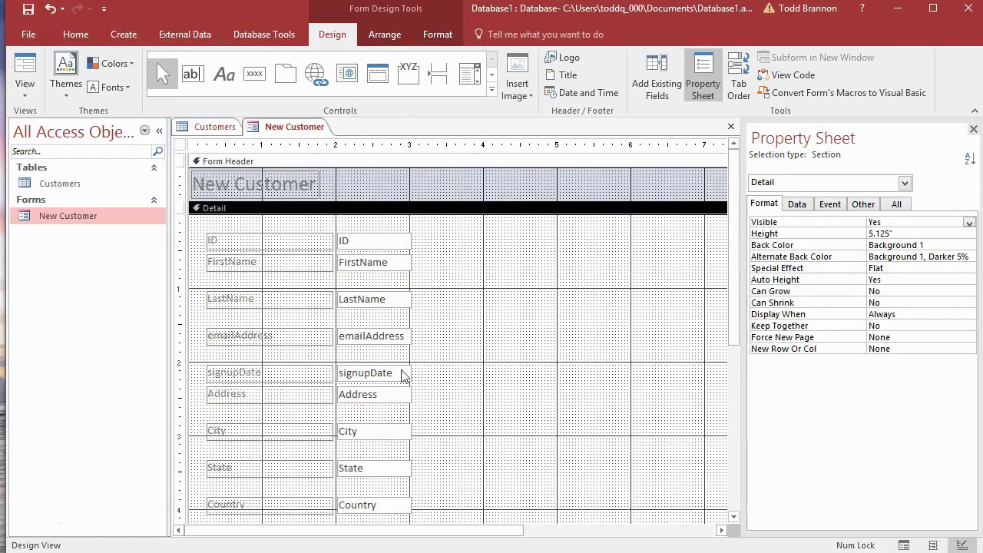
pyautogui.scroll(-3, 422, 388)
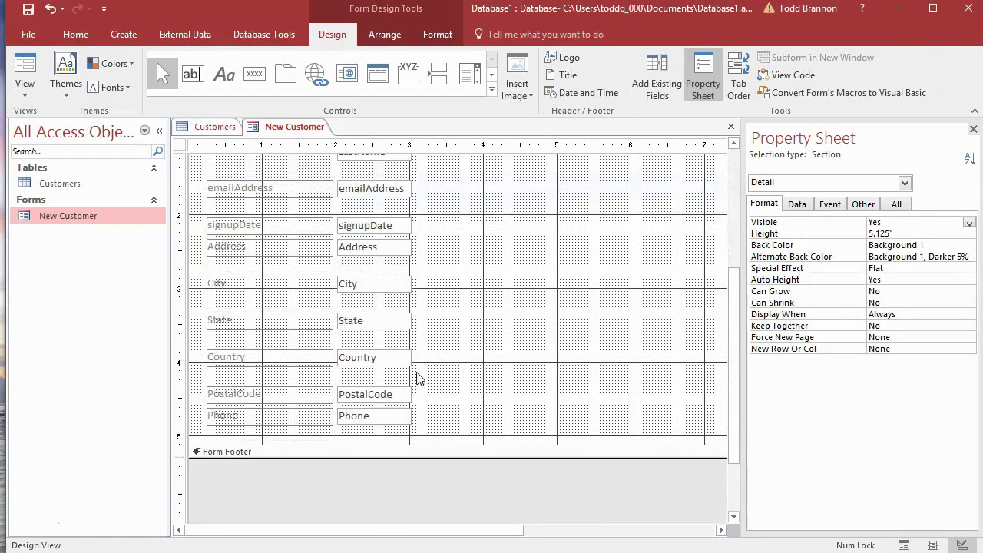
pyautogui.scroll(3, 414, 377)
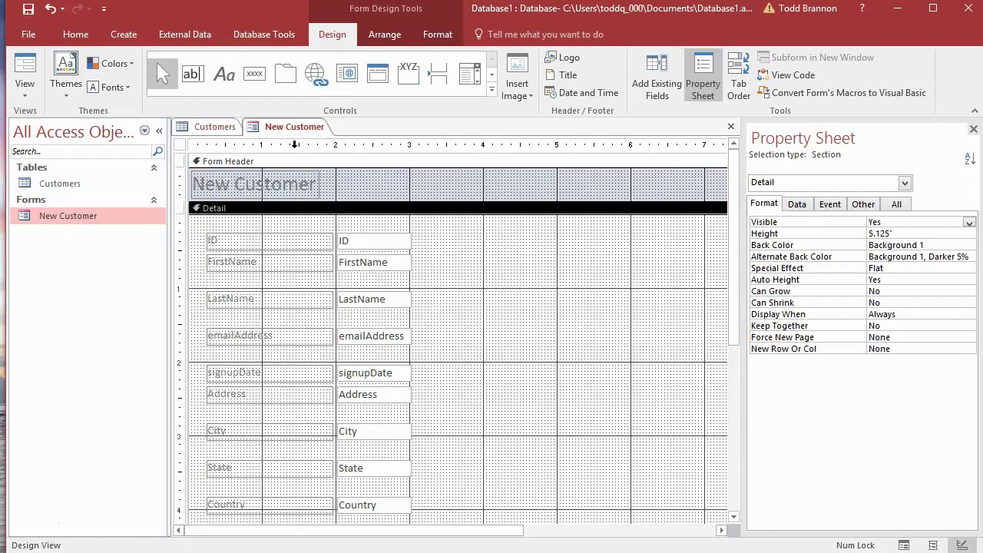
pyautogui.click(289, 145)
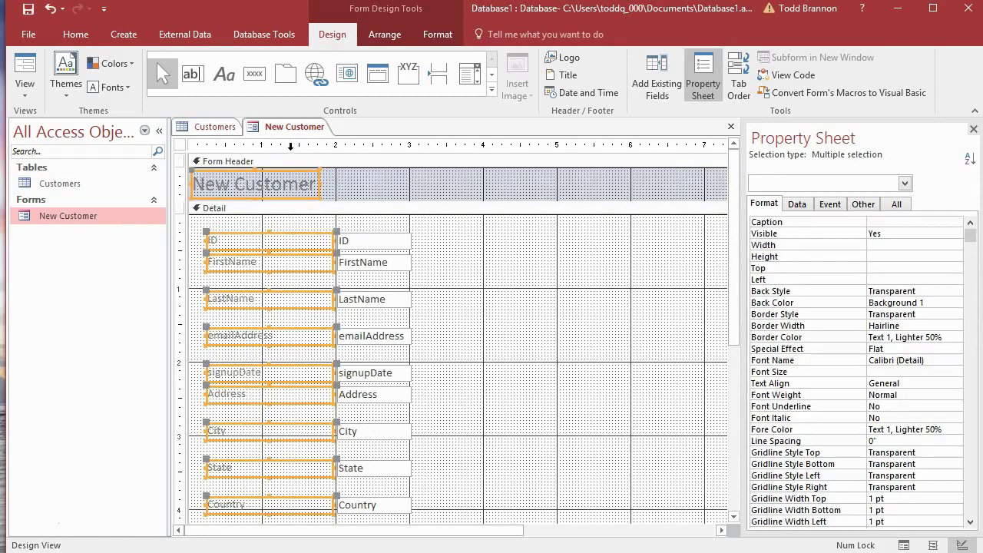
pyautogui.keyDown('shift'); pyautogui.click(272, 188); pyautogui.keyUp('shift')
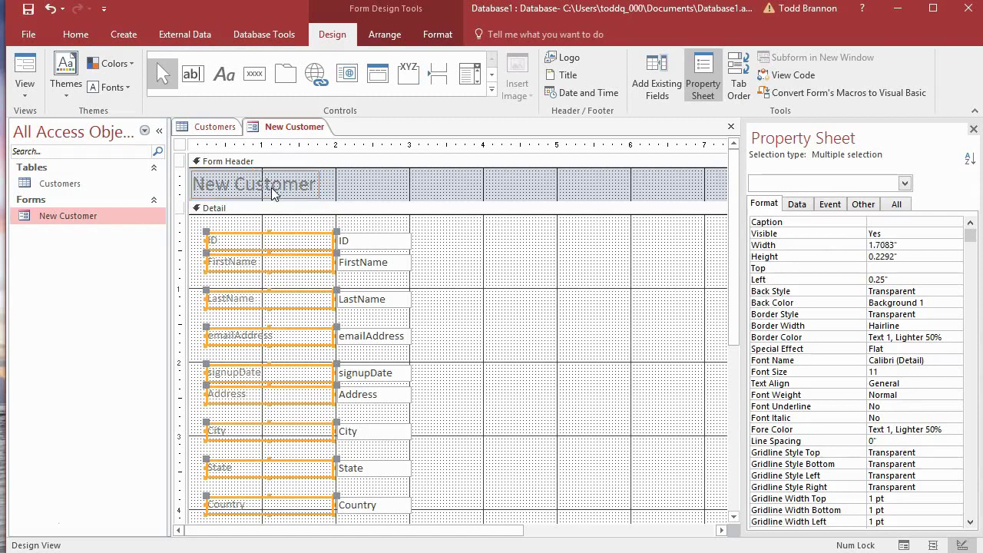
pyautogui.scroll(-3, 281, 292)
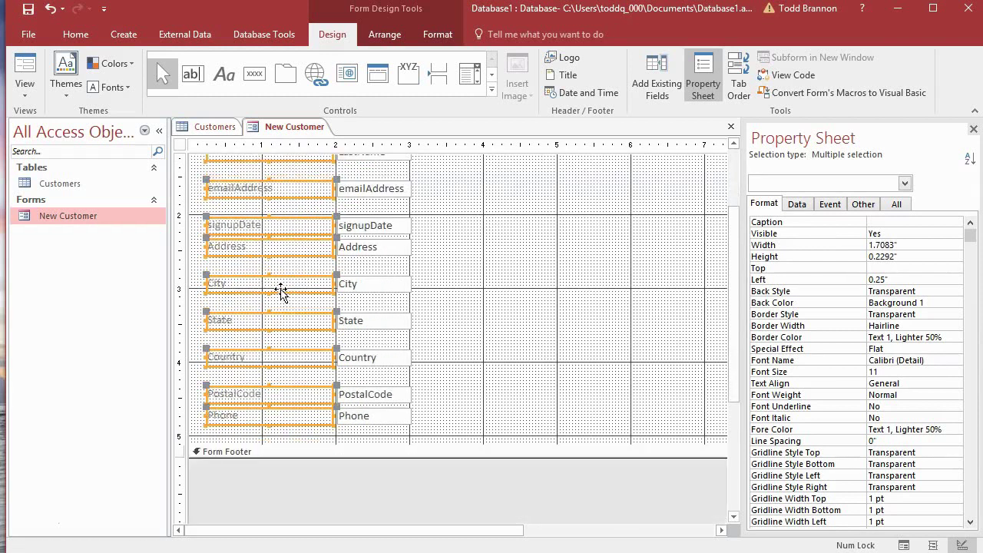
pyautogui.scroll(3, 280, 289)
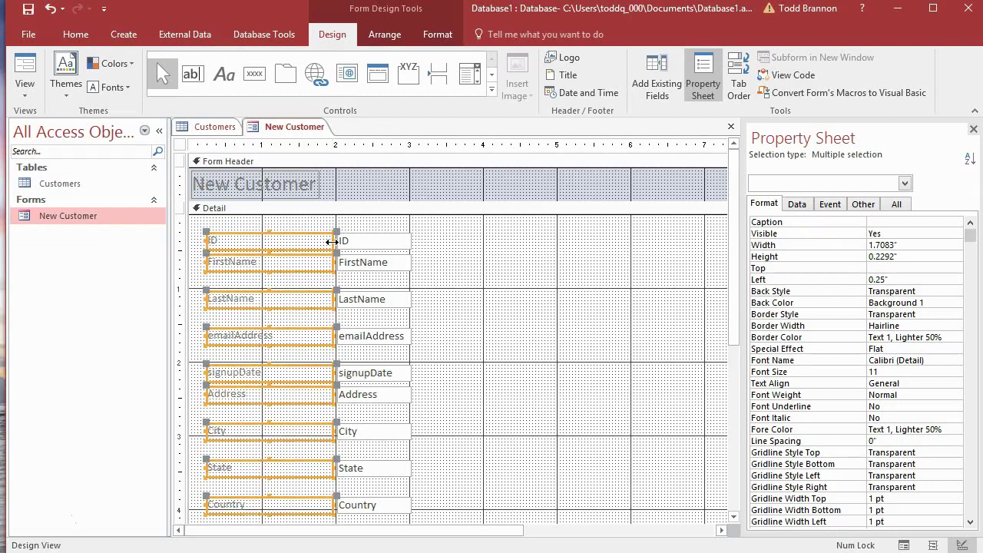
pyautogui.doubleClick(332, 241)
pyautogui.scroll(-3, 252, 333)
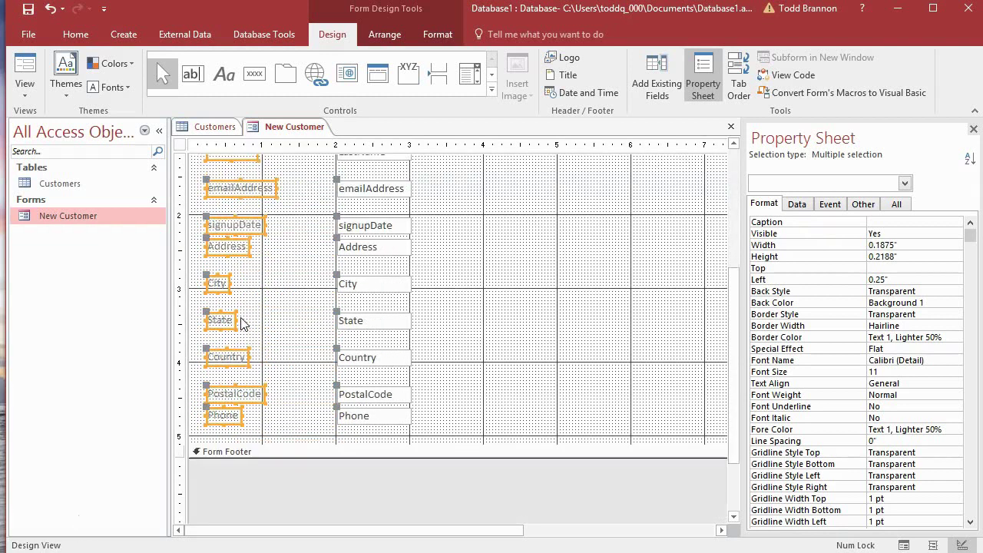
pyautogui.scroll(3, 244, 319)
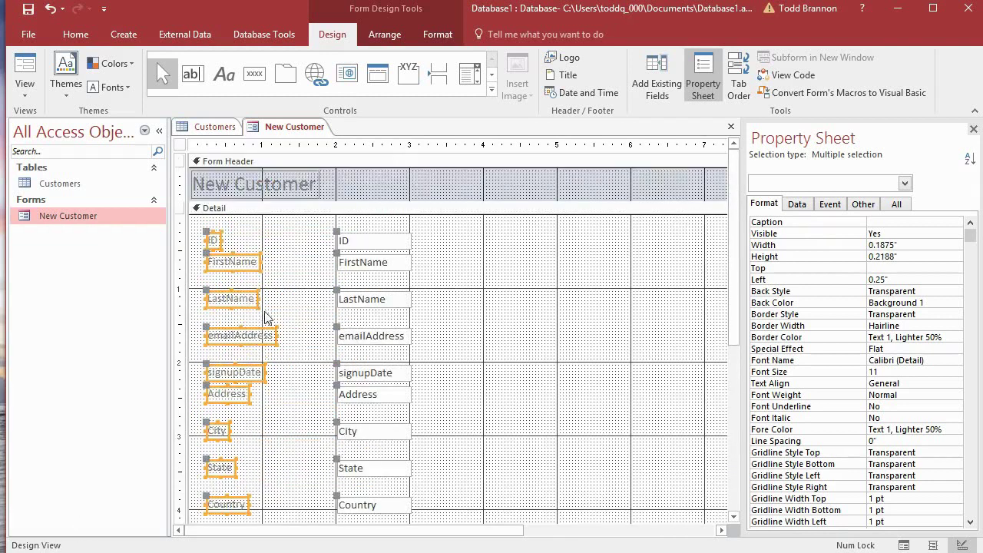
# Step: Switch the New Customer form to Form View and examine how the resized fields and labels display a record
pyautogui.click(25, 73)
pyautogui.scroll(-1, 283, 327)
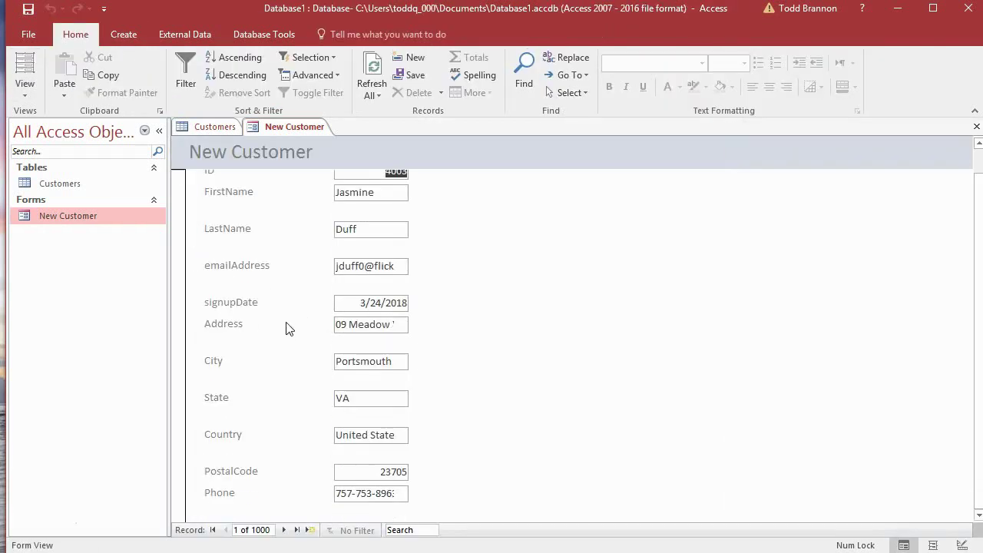
pyautogui.scroll(1, 296, 387)
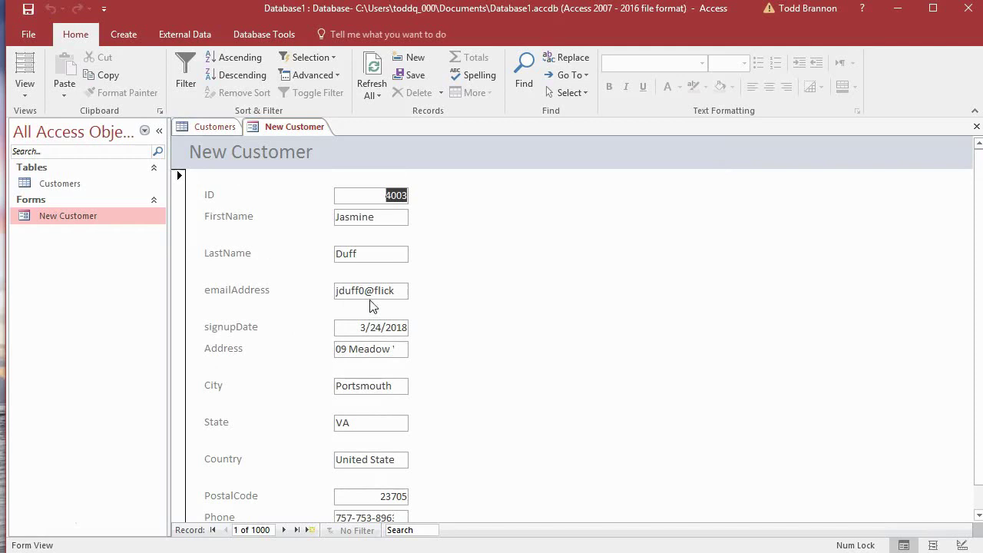
pyautogui.scroll(-1, 397, 427)
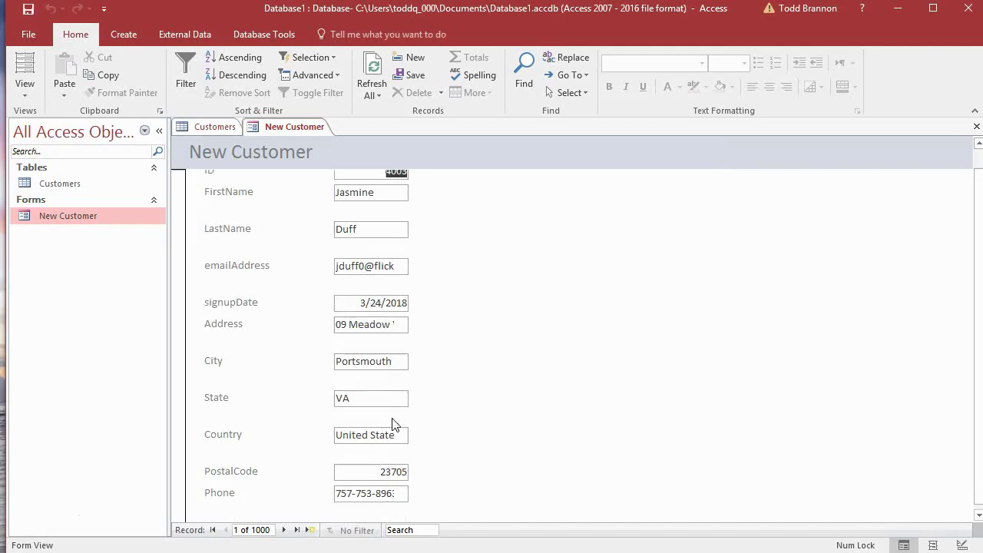
pyautogui.scroll(1, 294, 389)
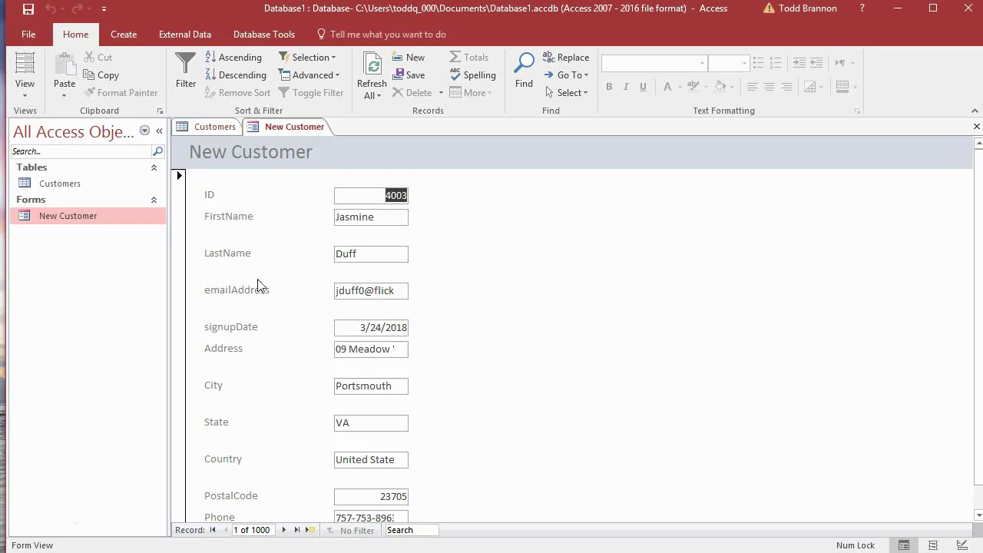
pyautogui.scroll(-1, 299, 348)
pyautogui.scroll(1, 296, 345)
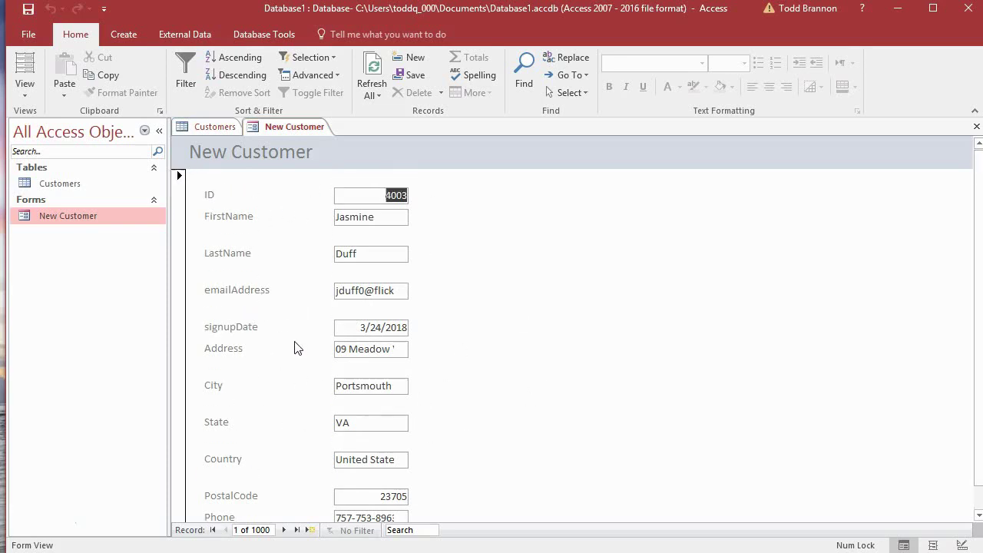